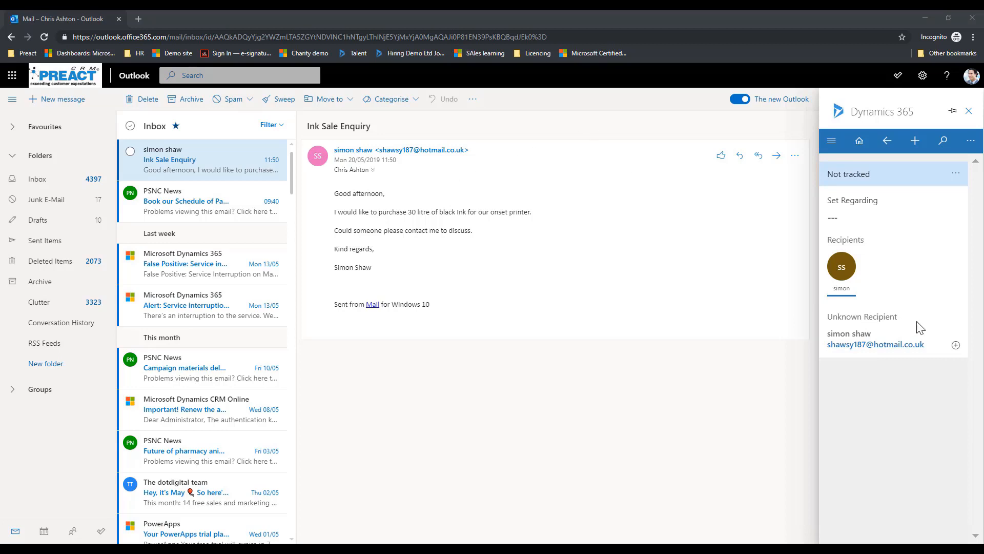
Start a new lead from the unknown sender of the Ink Sale Enquiry email and enter the mobile phone number.
{"action": "left_click", "coordinate": [956, 344]}
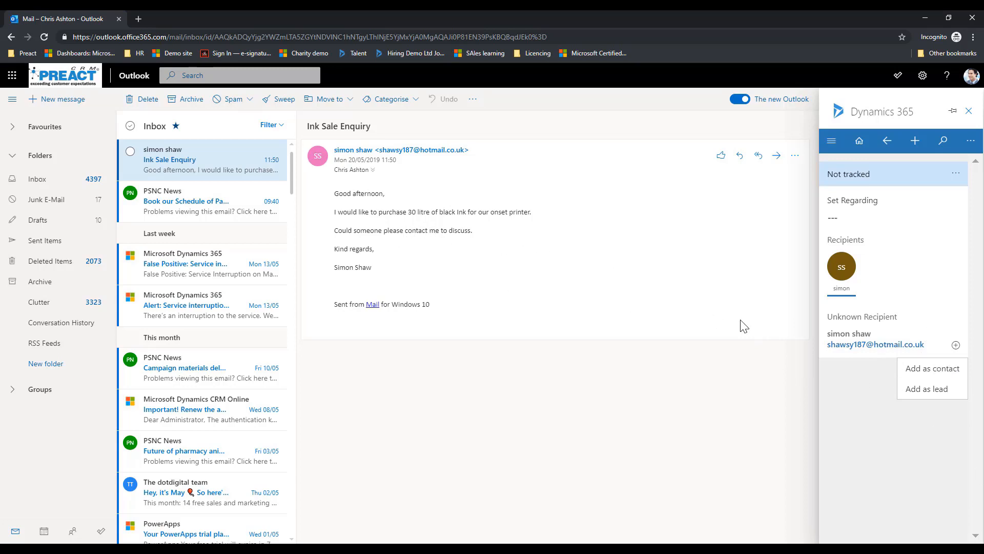
{"action": "left_click", "coordinate": [929, 389]}
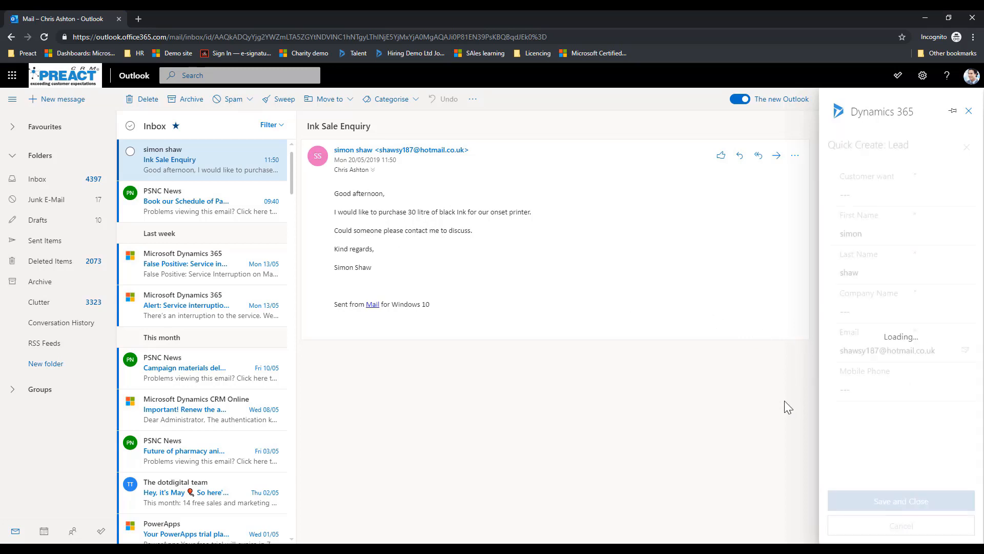
{"action": "left_click", "coordinate": [863, 393]}
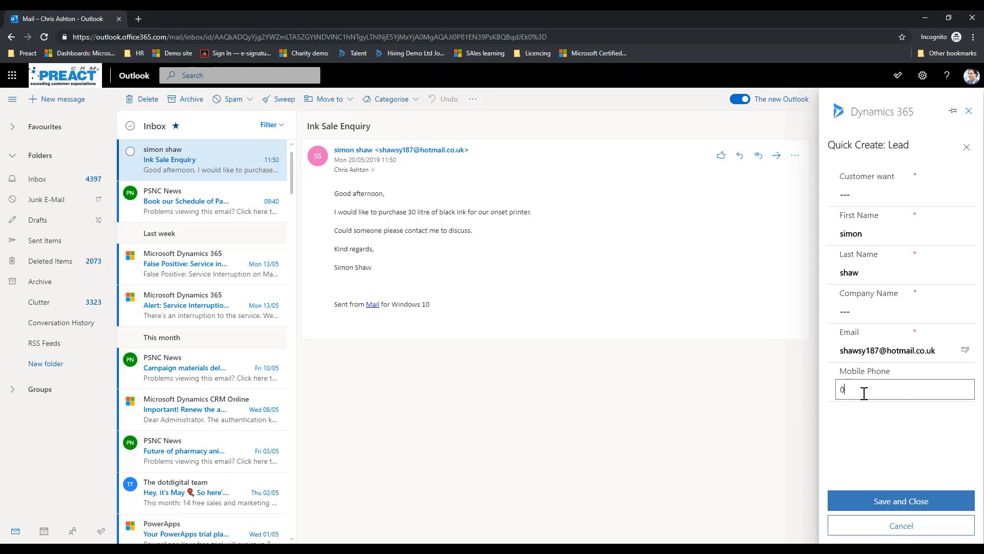
Set the new lead's Customer want to "Ink purchase", leave Company Name blank, and save and close the lead.
{"action": "left_click", "coordinate": [893, 194]}
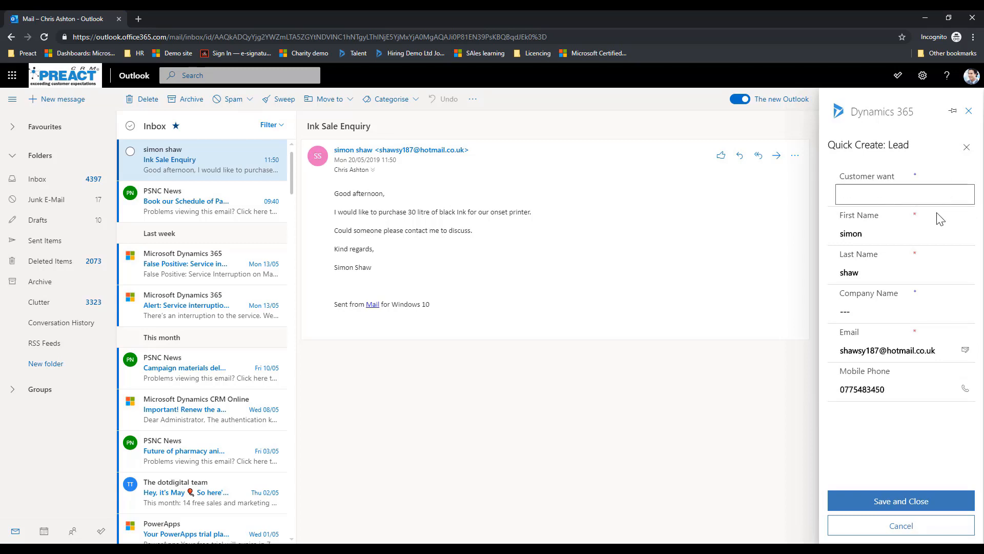
{"action": "type", "text": "Ink purchase"}
{"action": "left_click", "coordinate": [894, 311]}
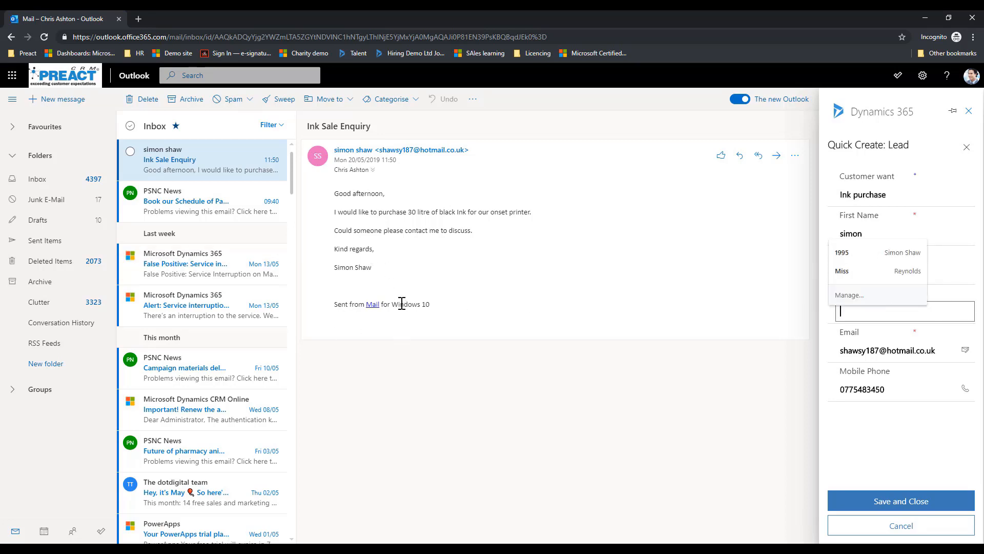
{"action": "left_click", "coordinate": [904, 450]}
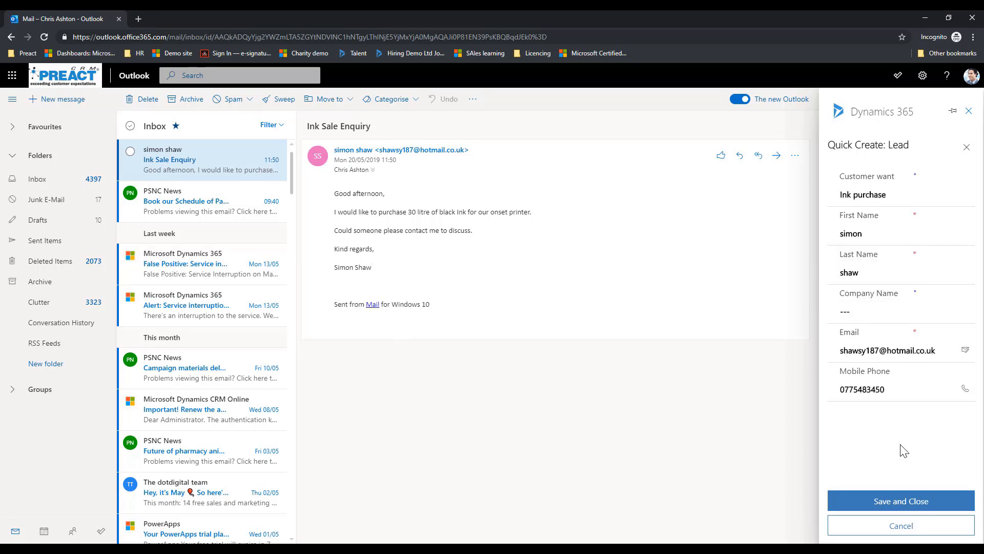
{"action": "left_click", "coordinate": [882, 506]}
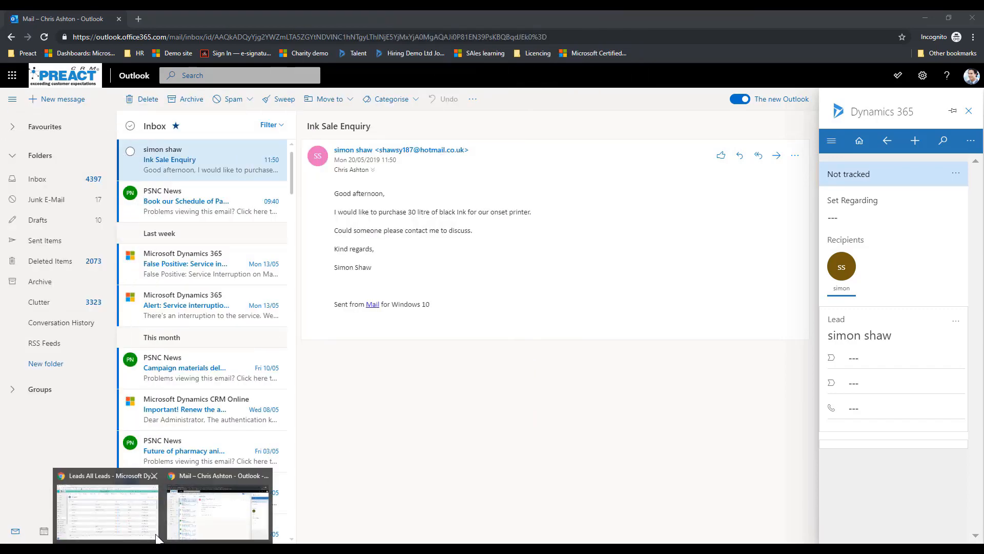
Switch to Dynamics 365 Sales Hub, show the Leads Opened This Week view and open the Ink purchase lead.
{"action": "left_click", "coordinate": [103, 495]}
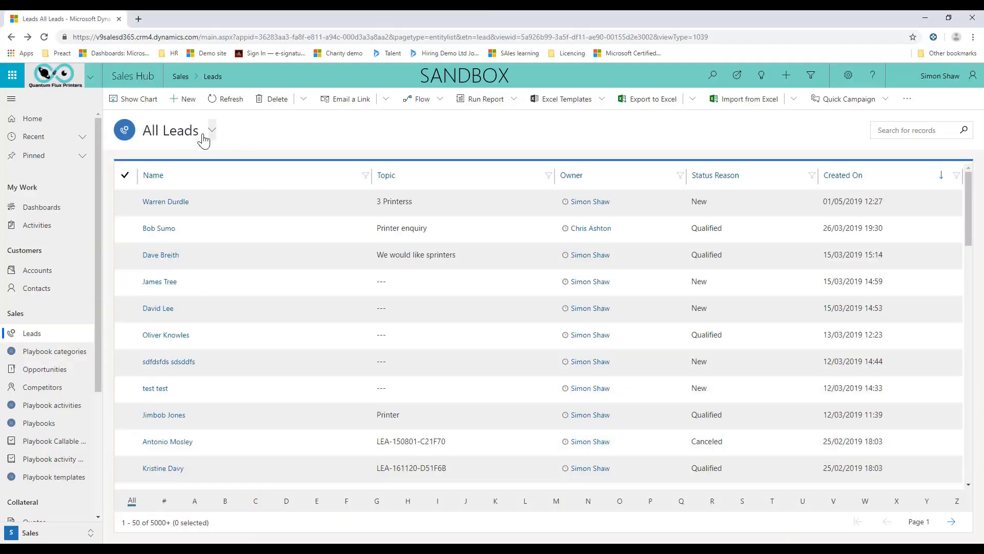
{"action": "left_click", "coordinate": [185, 144]}
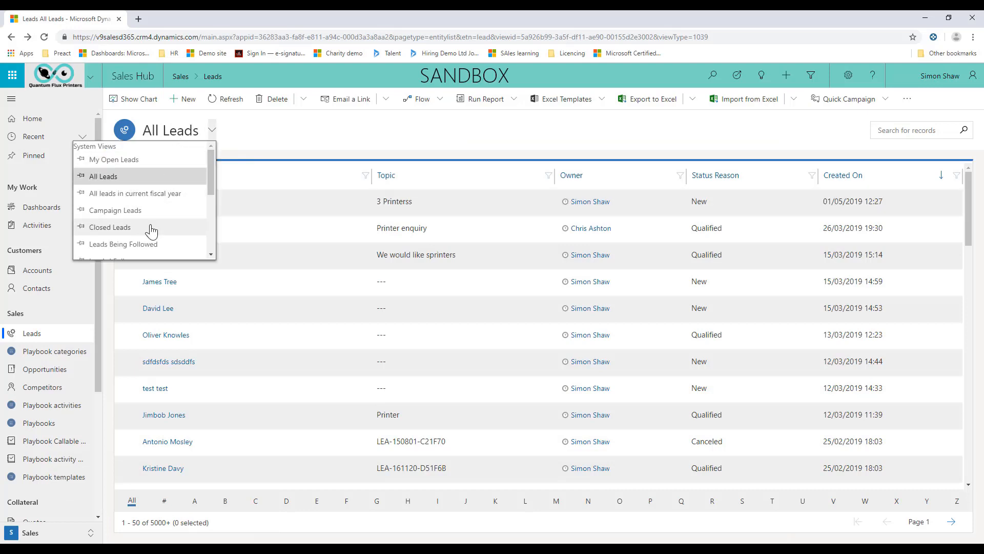
{"action": "left_click_drag", "start_coordinate": [211, 186], "coordinate": [208, 211]}
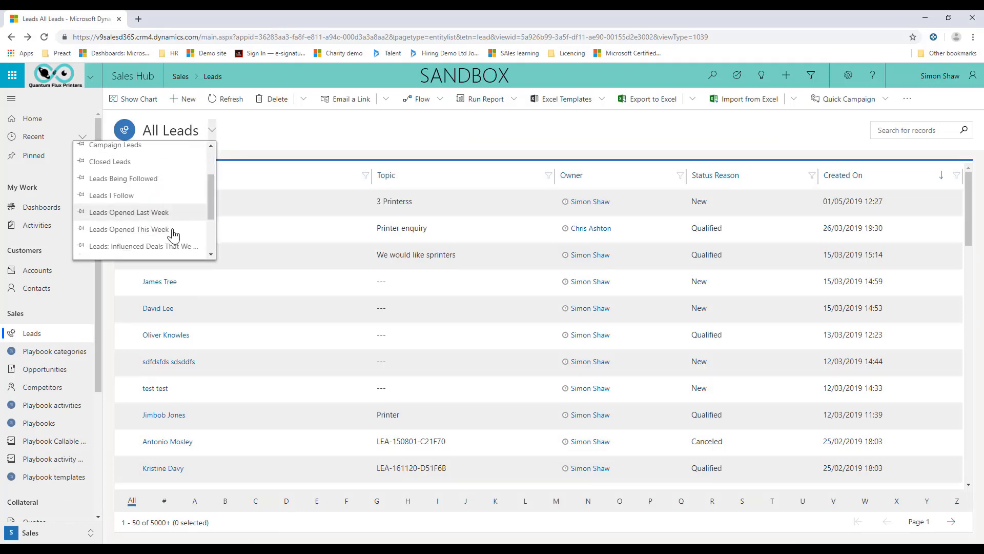
{"action": "left_click", "coordinate": [170, 228]}
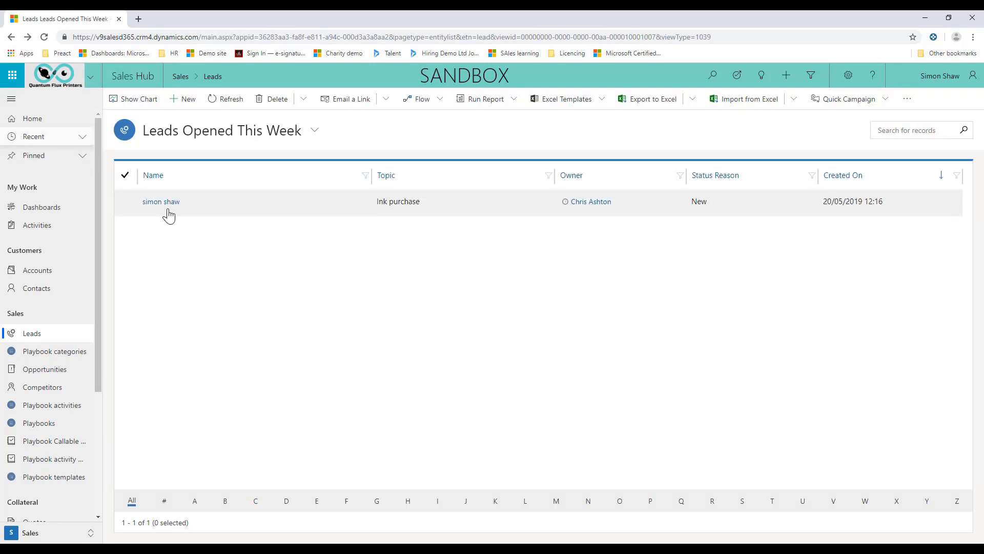
{"action": "left_click", "coordinate": [161, 202]}
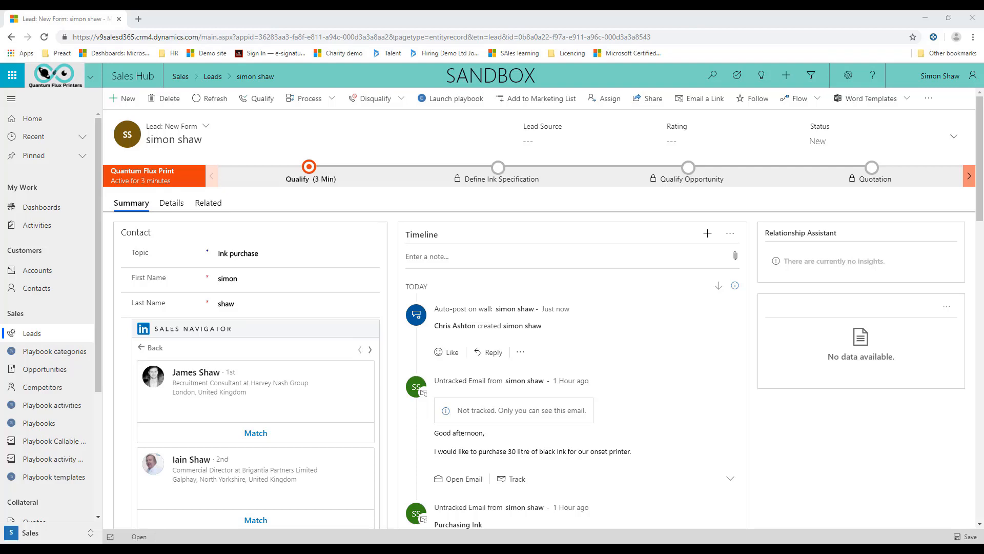
Examine the list of available Dynamics 365 apps and close it without switching apps.
{"action": "left_click", "coordinate": [12, 100]}
{"action": "left_click", "coordinate": [11, 101]}
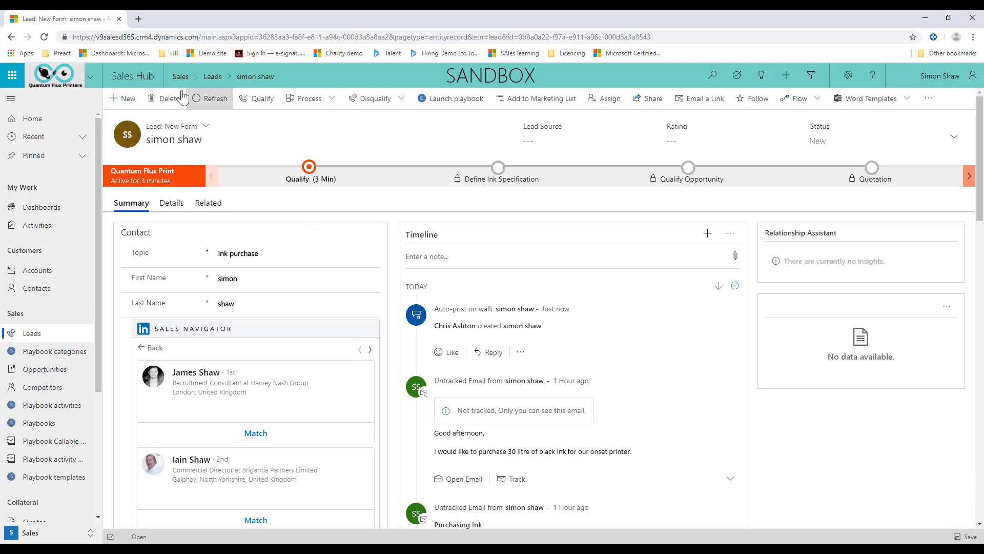
{"action": "left_click", "coordinate": [91, 77]}
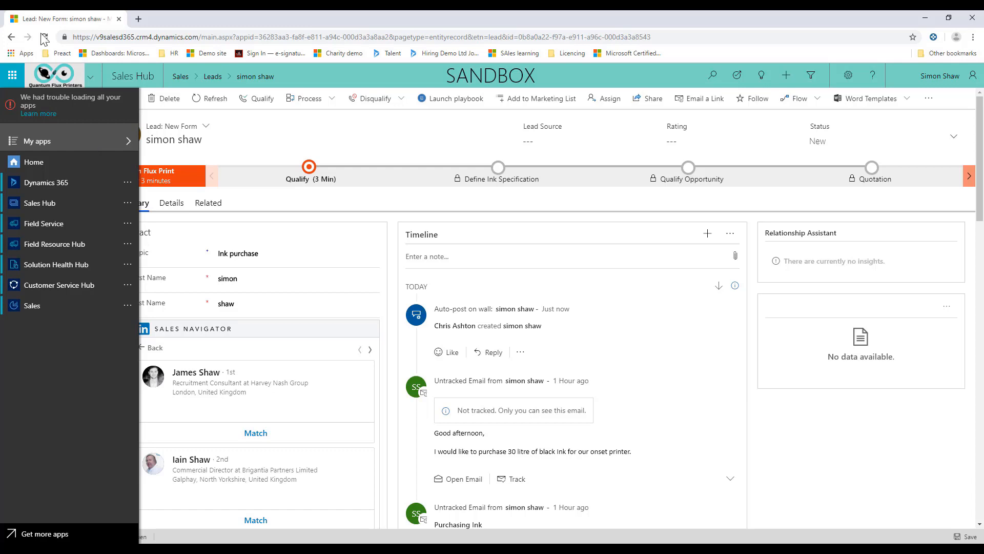
{"action": "left_click", "coordinate": [276, 152]}
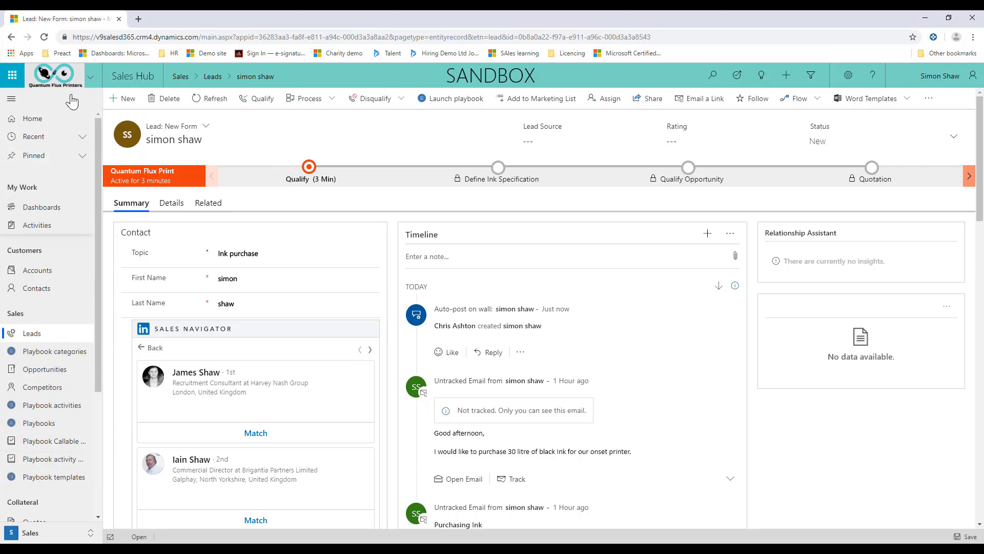
Examine the site map's recent and pinned items and its record areas from My Work down to Service.
{"action": "left_click", "coordinate": [83, 136]}
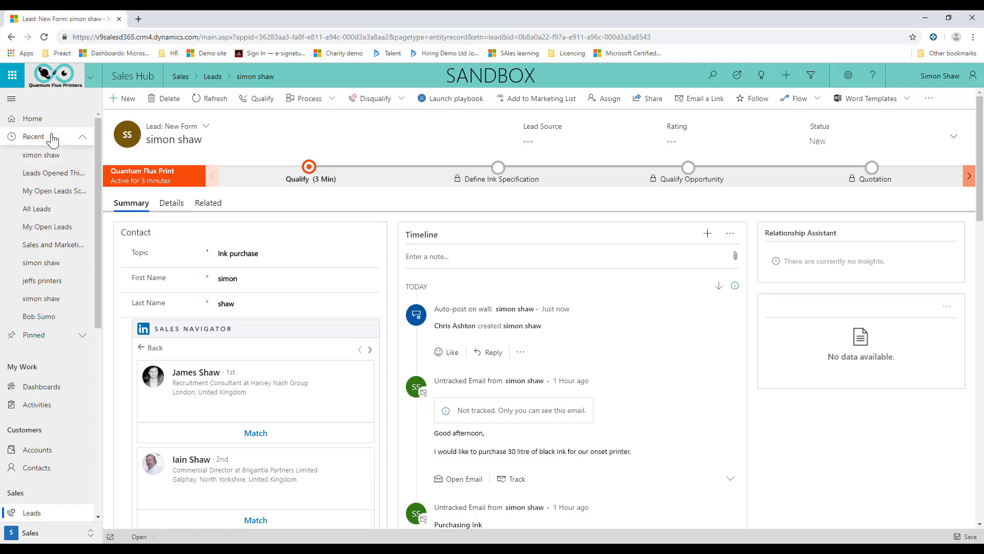
{"action": "left_click", "coordinate": [32, 136]}
{"action": "left_click", "coordinate": [40, 156]}
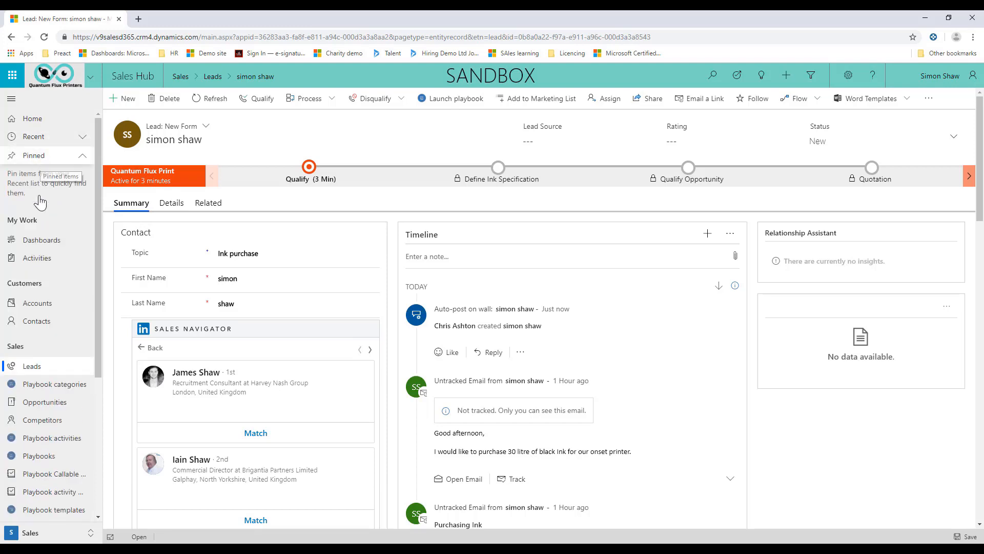
{"action": "left_click", "coordinate": [53, 157]}
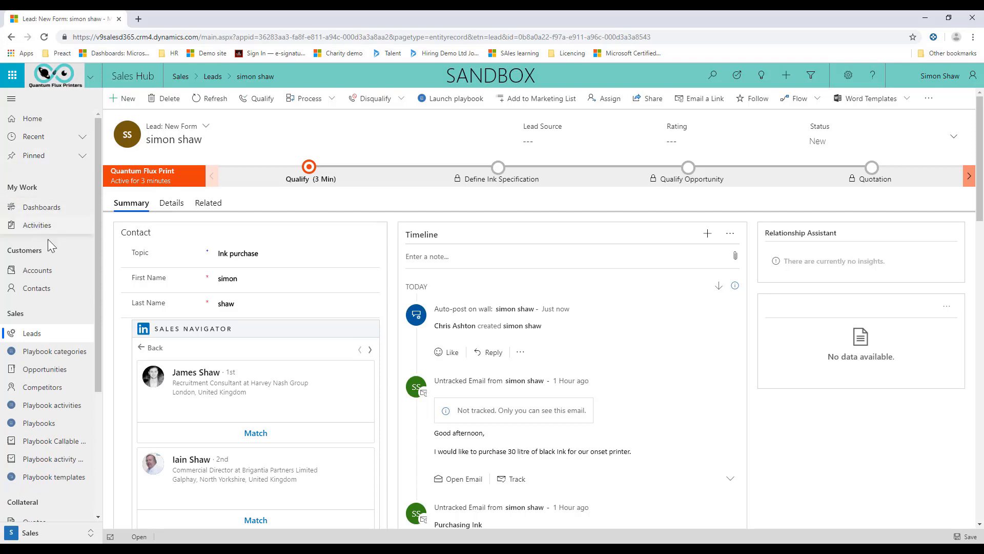
{"action": "scroll", "coordinate": [41, 231], "scroll_direction": "down", "scroll_amount": 3}
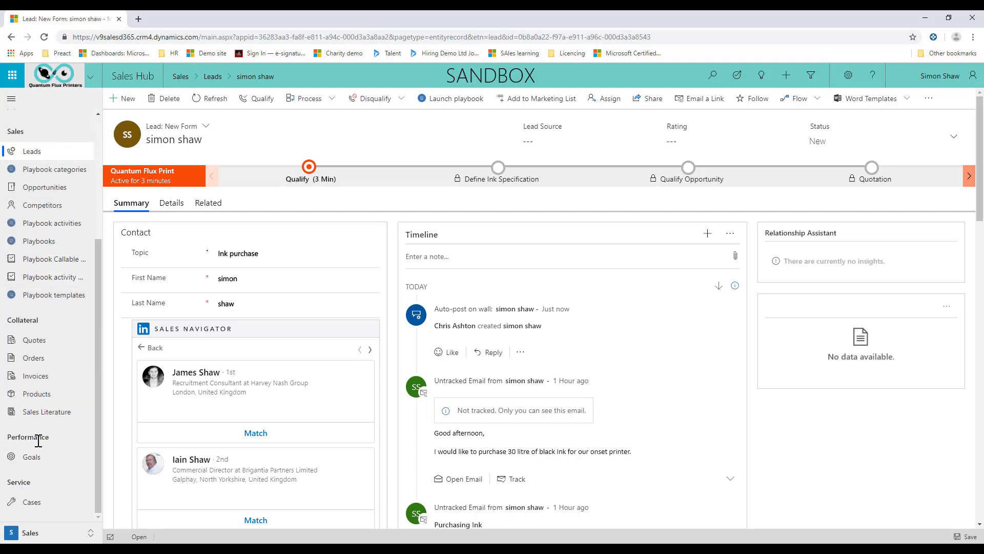
{"action": "scroll", "coordinate": [38, 430], "scroll_direction": "up", "scroll_amount": 3}
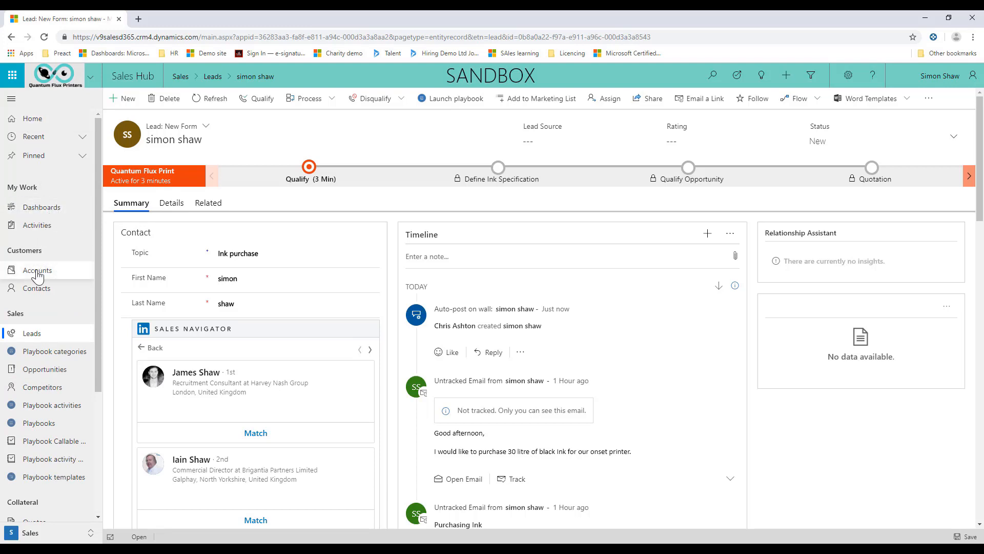
{"action": "scroll", "coordinate": [37, 358], "scroll_direction": "down", "scroll_amount": 2}
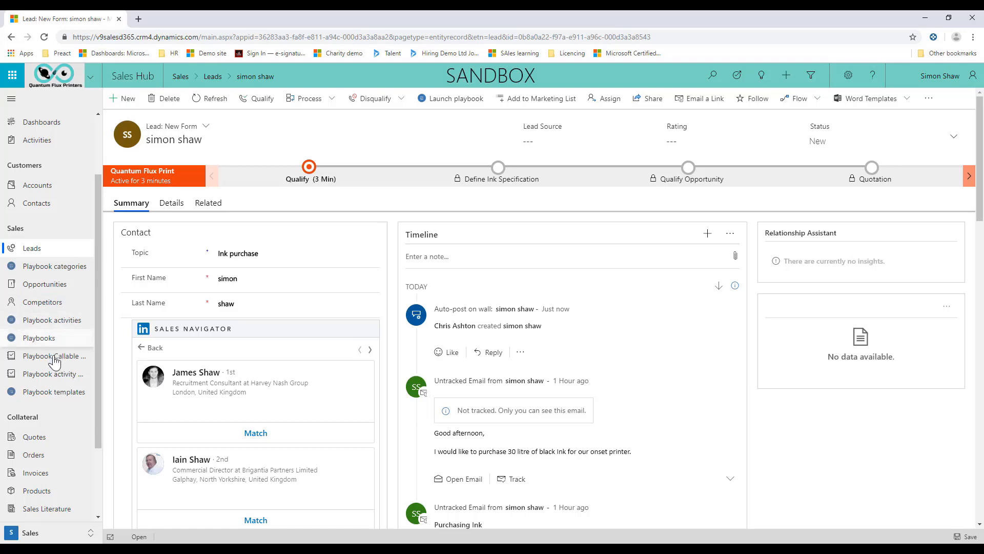
{"action": "scroll", "coordinate": [69, 411], "scroll_direction": "down", "scroll_amount": 2}
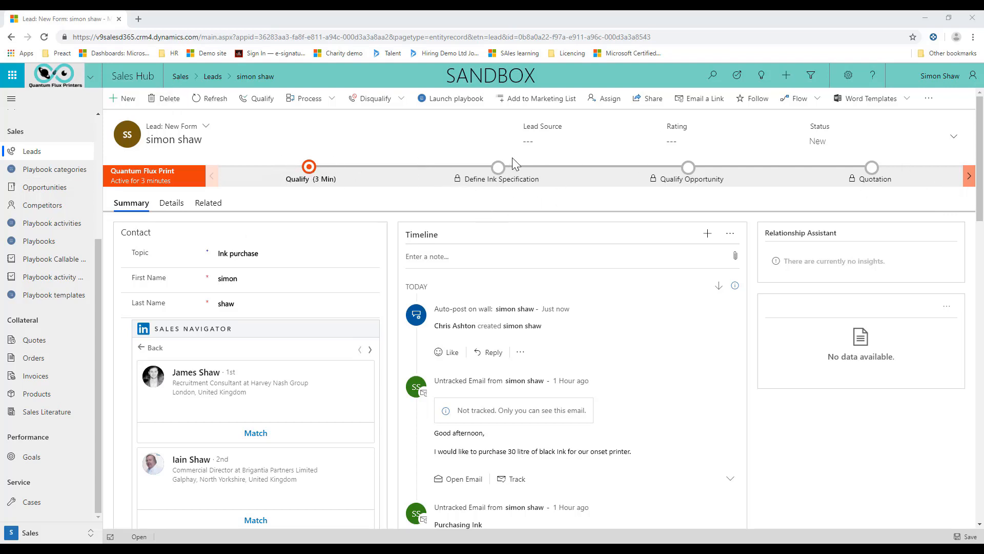
Open the Qualify stage of the lead's business process and dock its fields beside the form.
{"action": "left_click", "coordinate": [303, 185]}
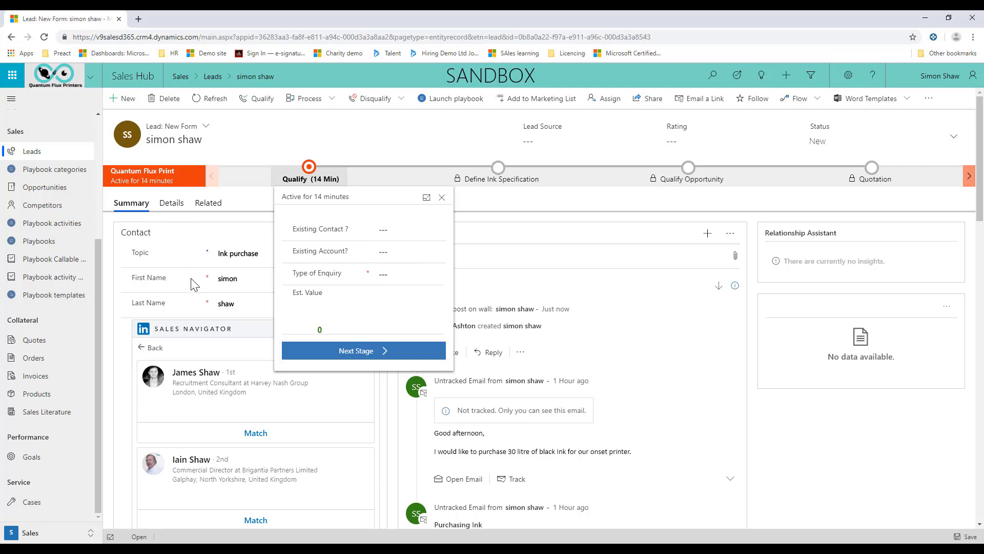
{"action": "left_click", "coordinate": [426, 198]}
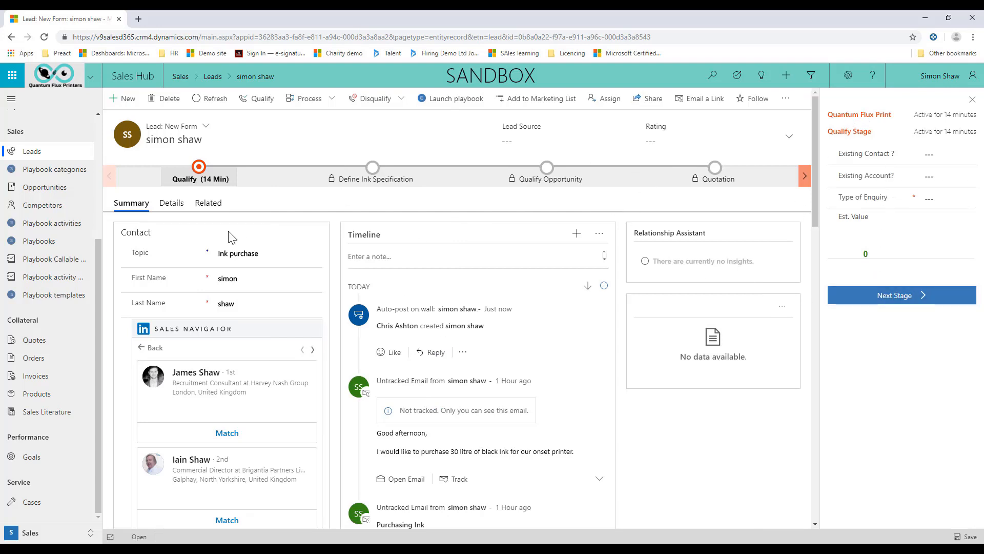
Review the lead's Summary and Details sections and open its related Activities.
{"action": "scroll", "coordinate": [218, 254], "scroll_direction": "down", "scroll_amount": 3}
{"action": "scroll", "coordinate": [405, 357], "scroll_direction": "up", "scroll_amount": 3}
{"action": "left_click", "coordinate": [170, 203]}
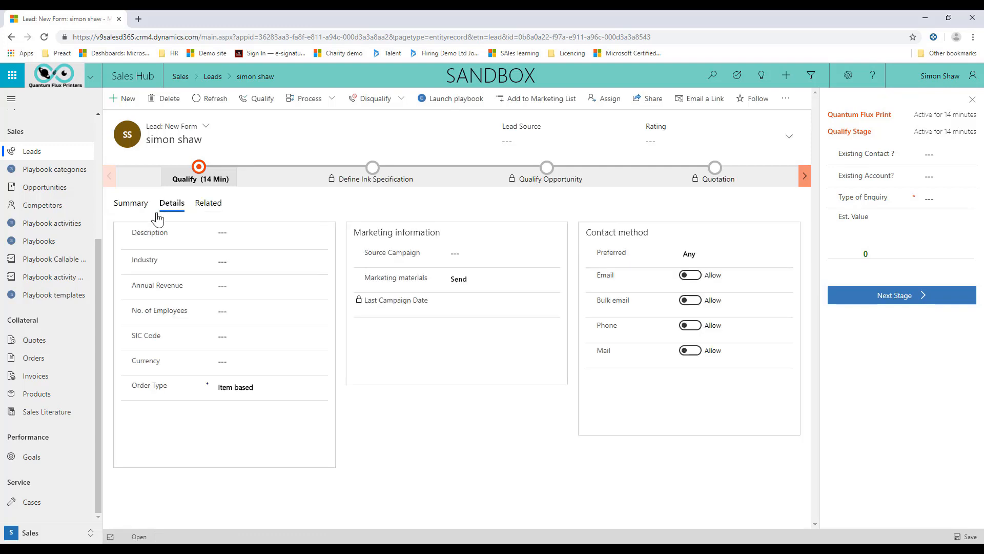
{"action": "left_click", "coordinate": [212, 207]}
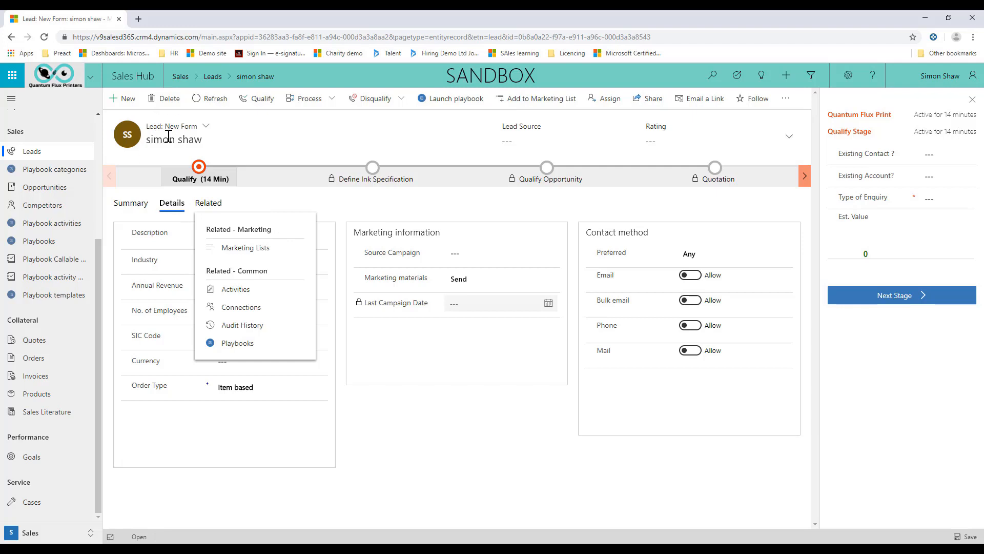
{"action": "left_click", "coordinate": [230, 295]}
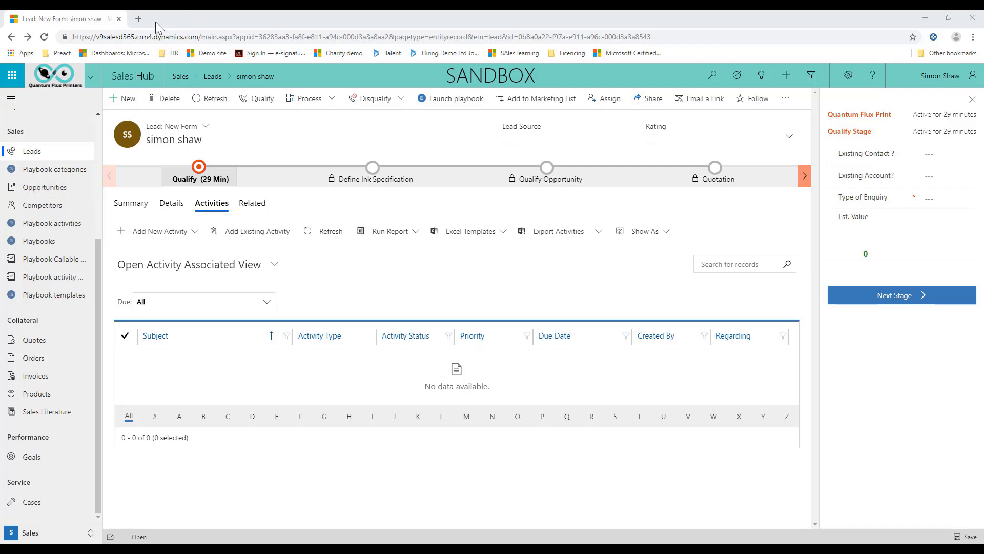
Open the Demo site in a new browser tab, examine its Sales and Service areas, and close it to return to the lead's Summary.
{"action": "left_click", "coordinate": [139, 19]}
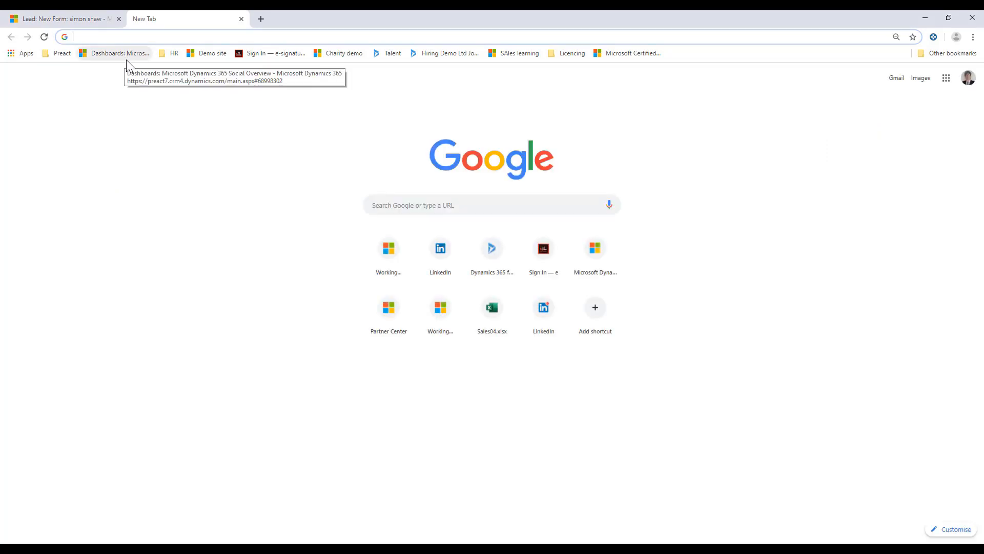
{"action": "left_click", "coordinate": [204, 53]}
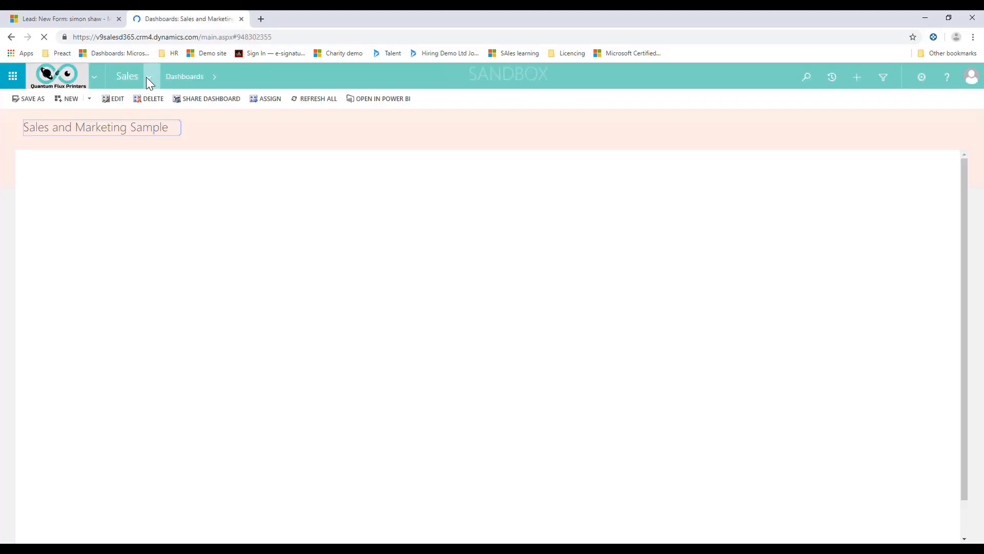
{"action": "left_click", "coordinate": [151, 78]}
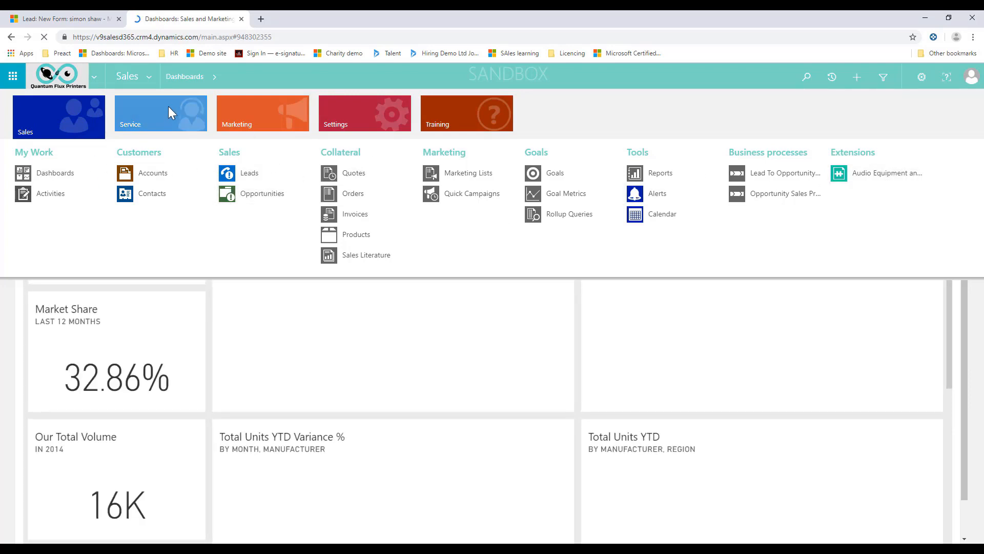
{"action": "left_click", "coordinate": [171, 111]}
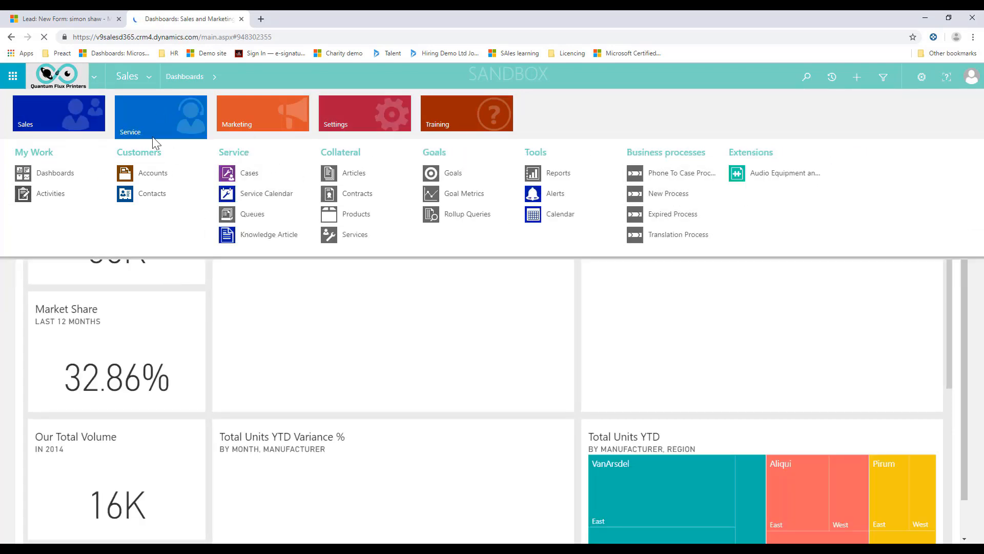
{"action": "left_click", "coordinate": [79, 119]}
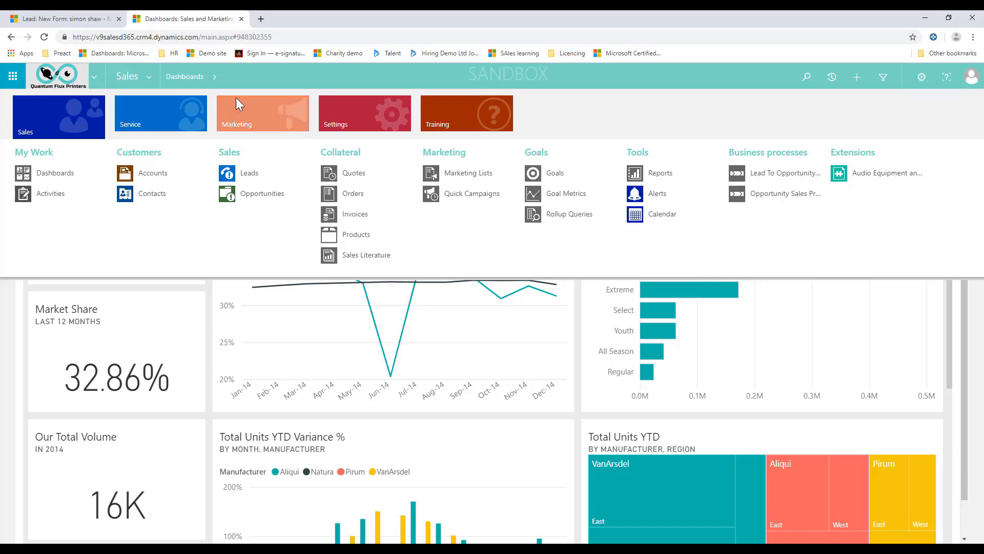
{"action": "left_click", "coordinate": [103, 21]}
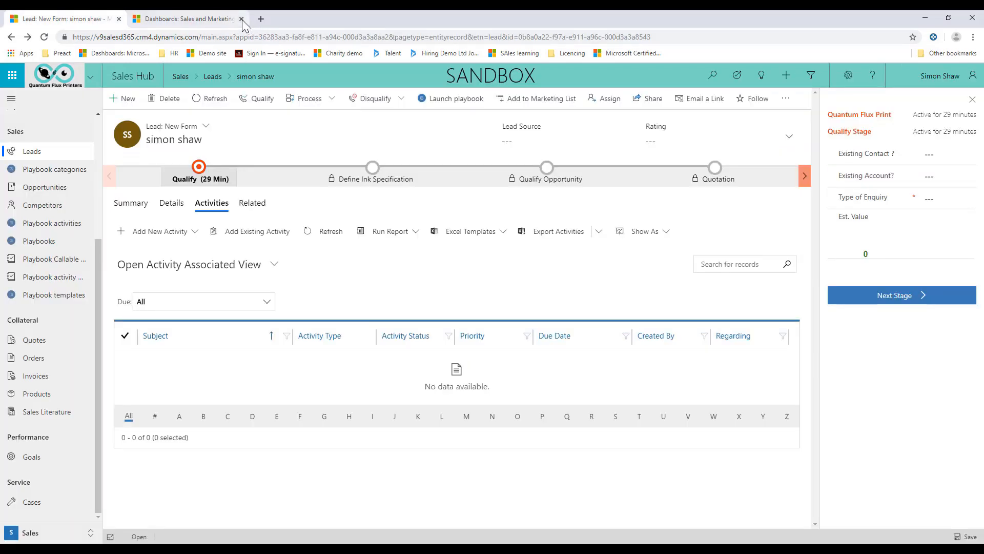
{"action": "left_click", "coordinate": [241, 19]}
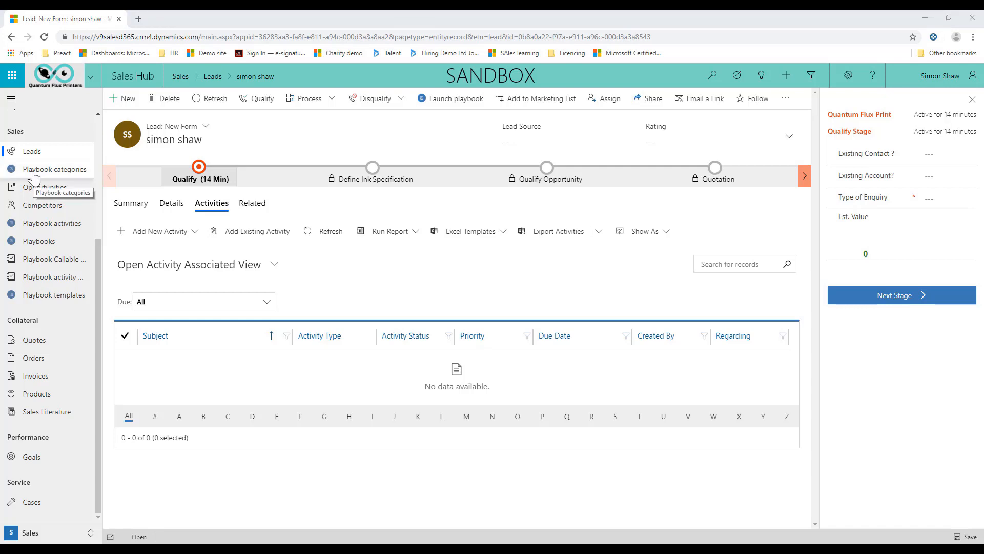
{"action": "left_click", "coordinate": [138, 209]}
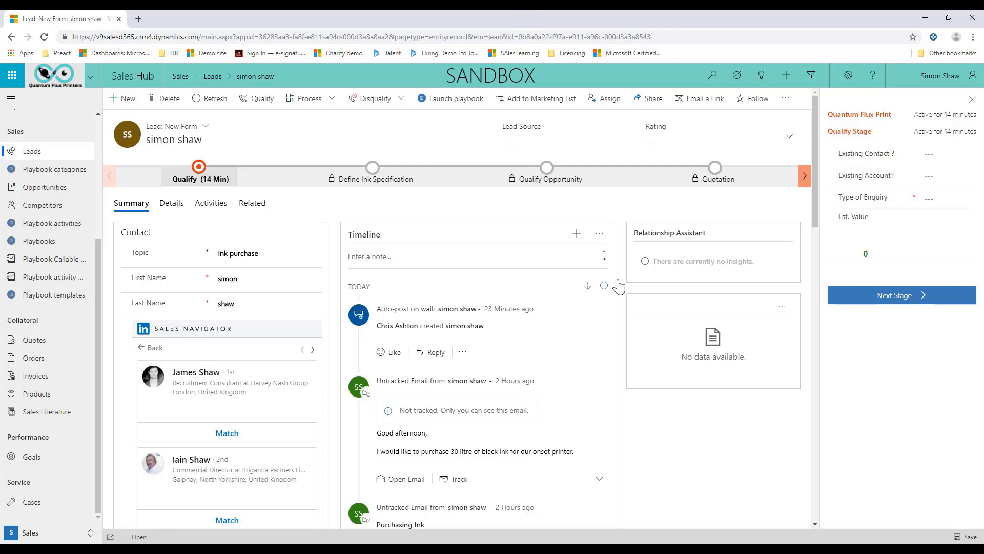
Close the docked Qualify stage fields and examine the timeline's filter options by activity type and date.
{"action": "left_click", "coordinate": [973, 101]}
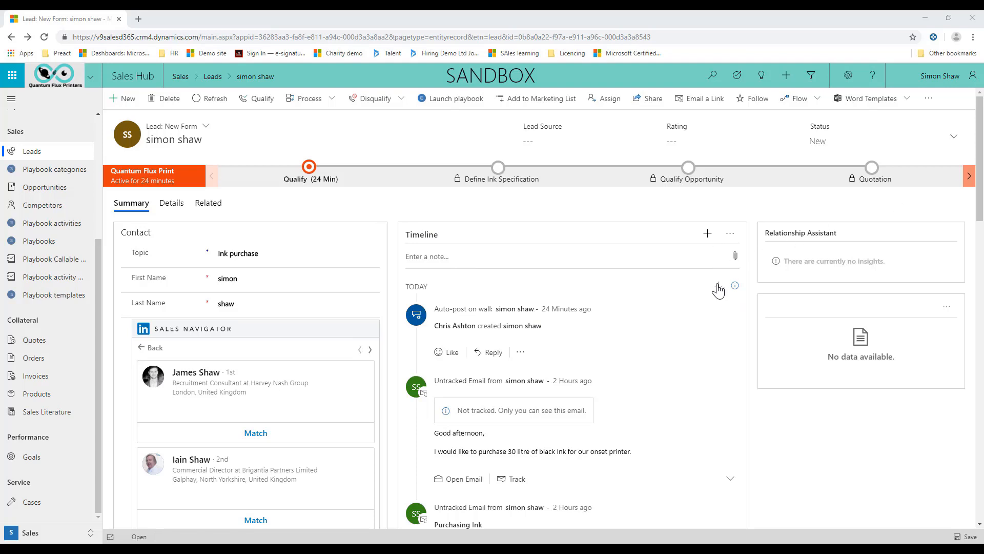
{"action": "left_click", "coordinate": [731, 234]}
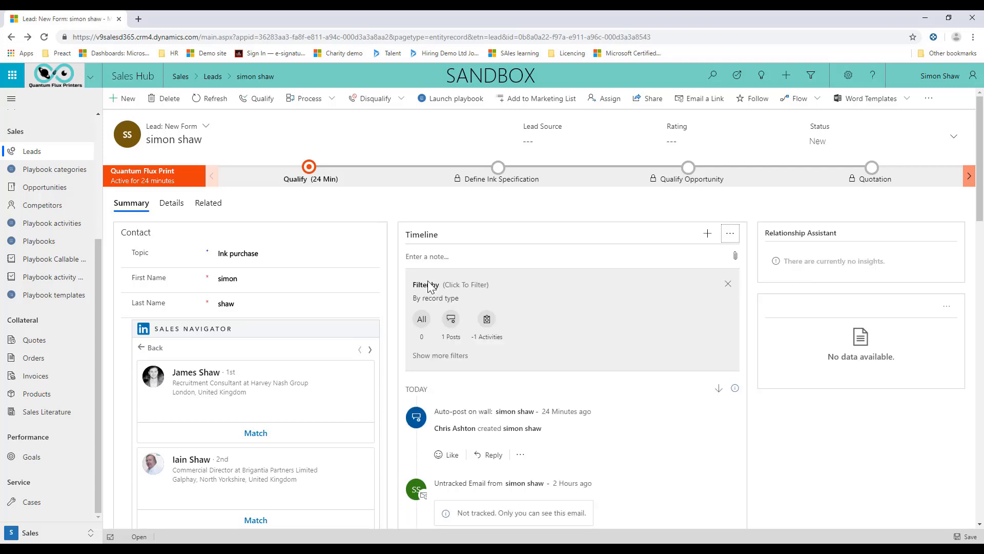
{"action": "left_click", "coordinate": [438, 359]}
{"action": "left_click", "coordinate": [510, 375]}
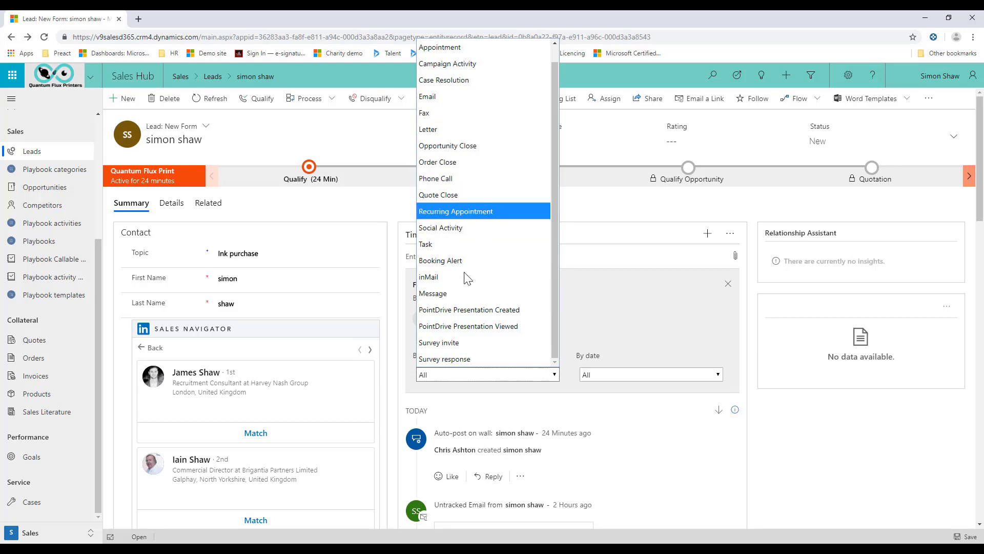
{"action": "left_click", "coordinate": [645, 378]}
{"action": "left_click", "coordinate": [645, 378]}
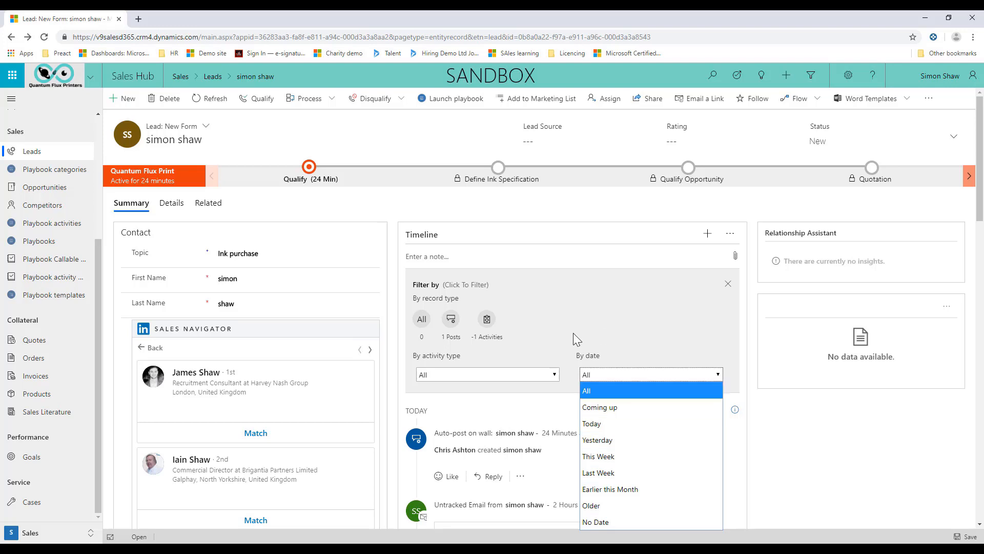
{"action": "scroll", "coordinate": [590, 332], "scroll_direction": "down", "scroll_amount": 2}
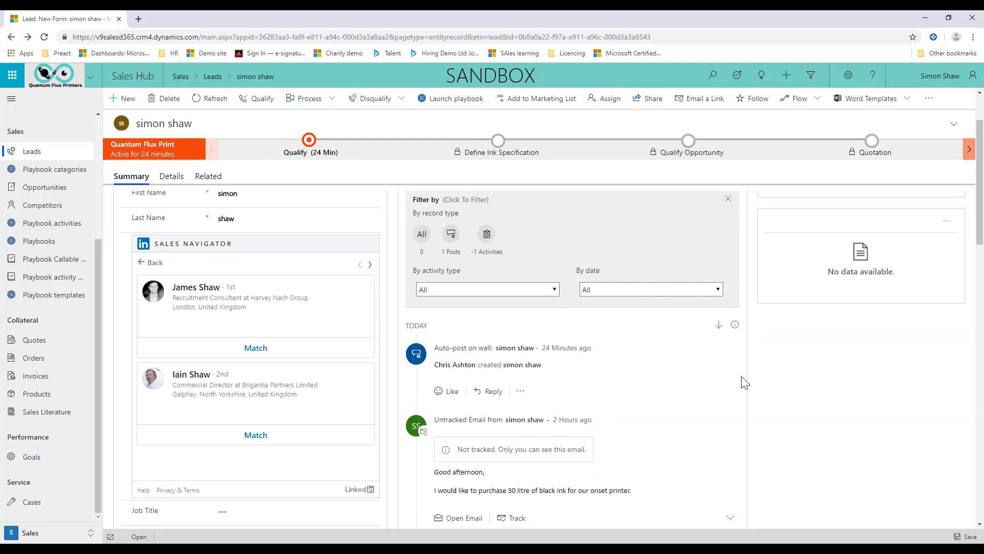
{"action": "left_click", "coordinate": [637, 290]}
{"action": "scroll", "coordinate": [458, 407], "scroll_direction": "up", "scroll_amount": 2}
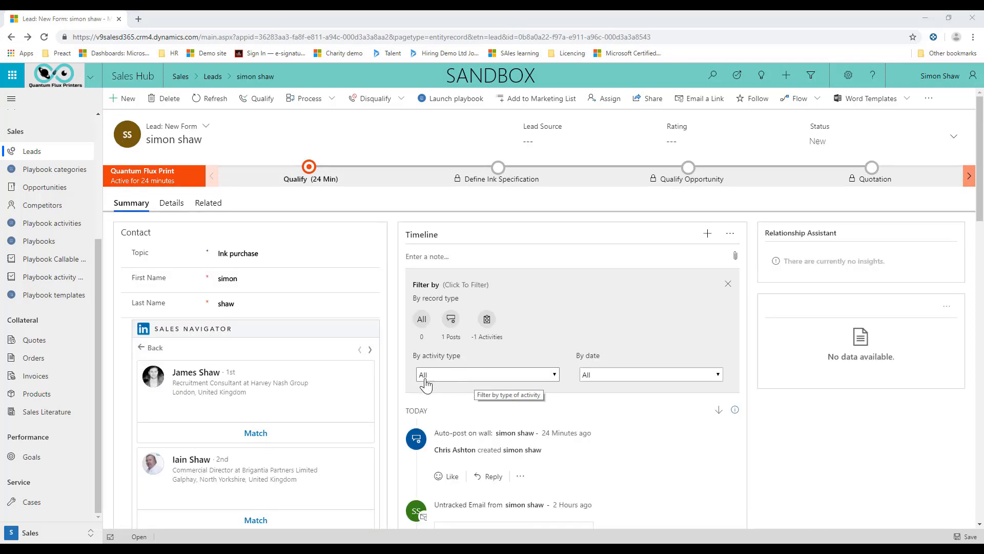
Filter the lead's timeline by the Email activity type and review the enquiry emails.
{"action": "left_click", "coordinate": [500, 377]}
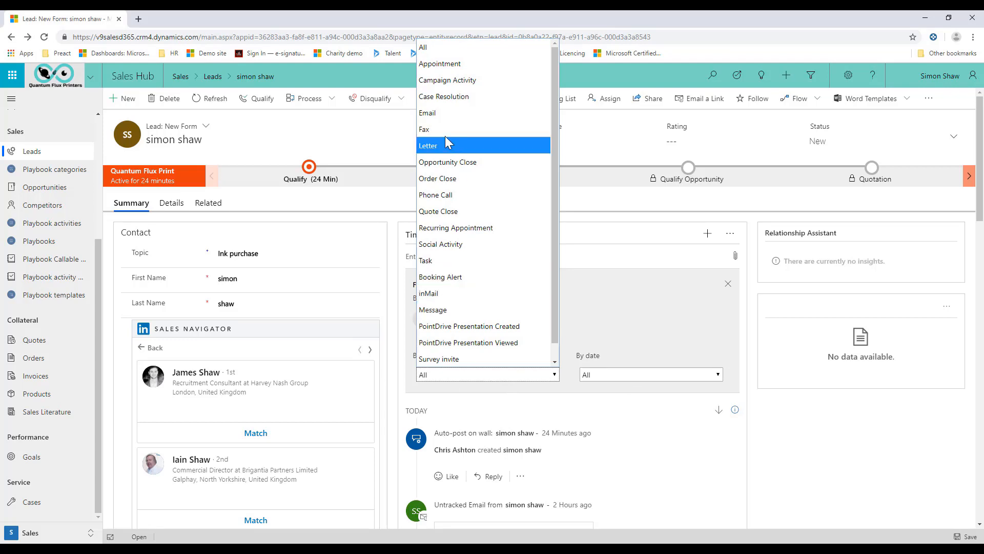
{"action": "left_click", "coordinate": [444, 113]}
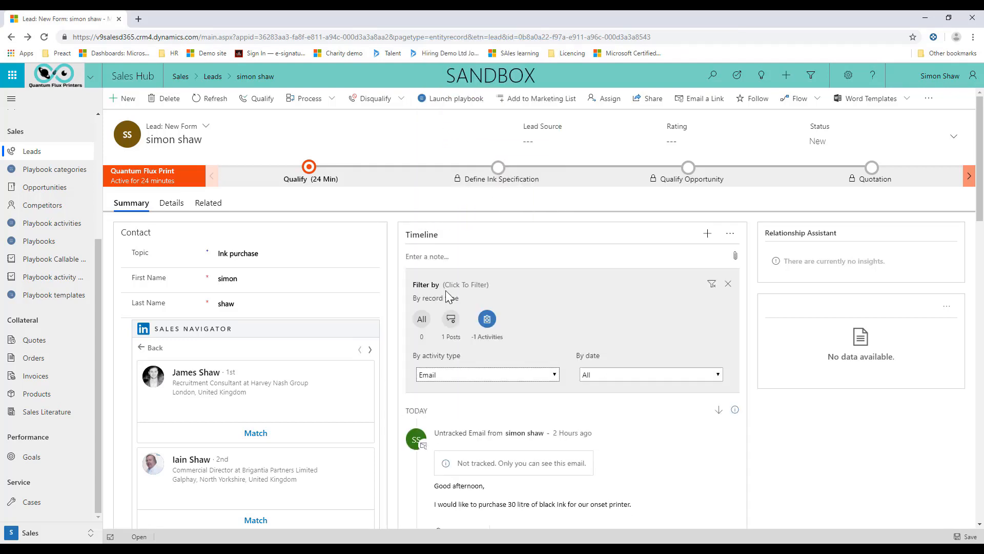
{"action": "scroll", "coordinate": [445, 290], "scroll_direction": "down", "scroll_amount": 2}
{"action": "scroll", "coordinate": [456, 400], "scroll_direction": "down", "scroll_amount": 8}
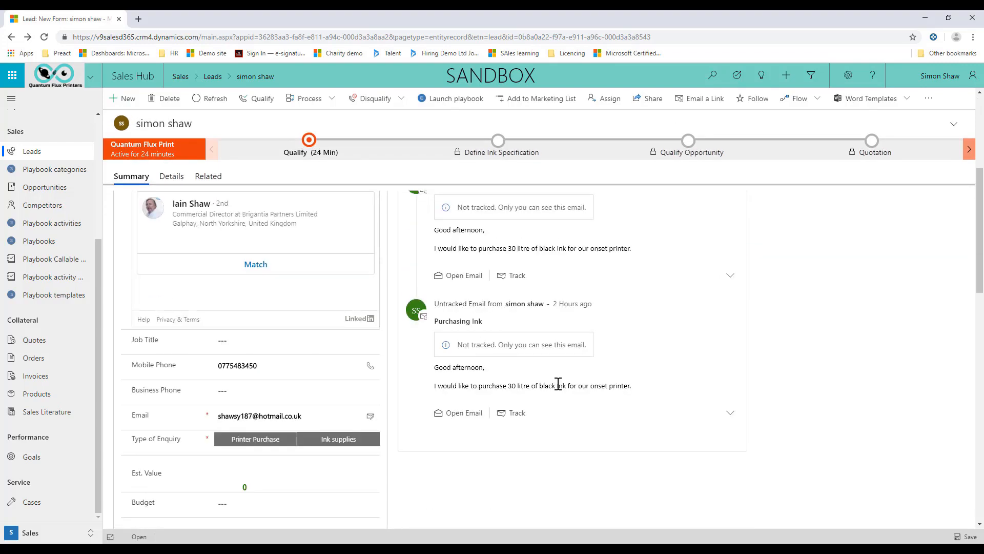
{"action": "scroll", "coordinate": [555, 374], "scroll_direction": "up", "scroll_amount": 10}
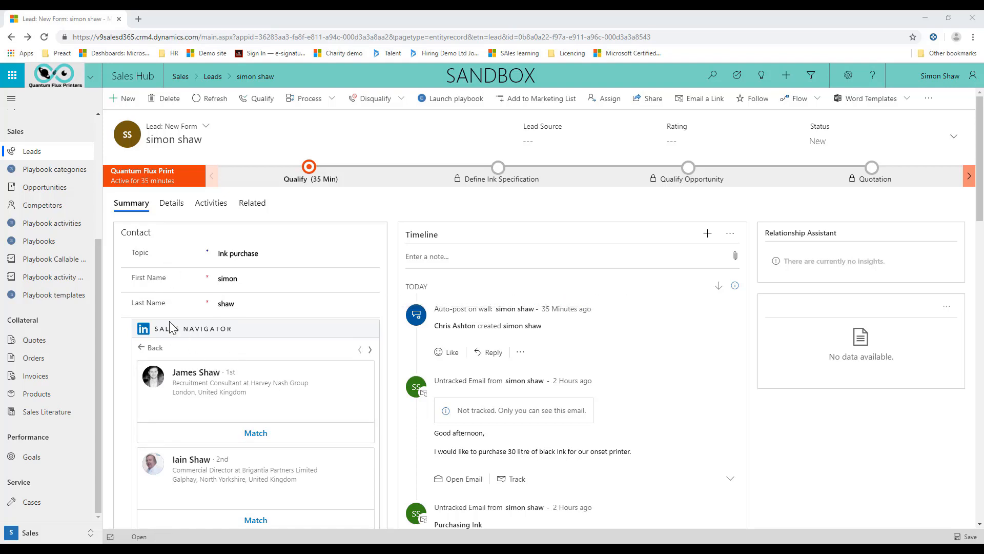
Return the lead's LinkedIn Sales Navigator section to its search form and examine the available search fields.
{"action": "left_click", "coordinate": [146, 349]}
{"action": "scroll", "coordinate": [205, 369], "scroll_direction": "down", "scroll_amount": 4}
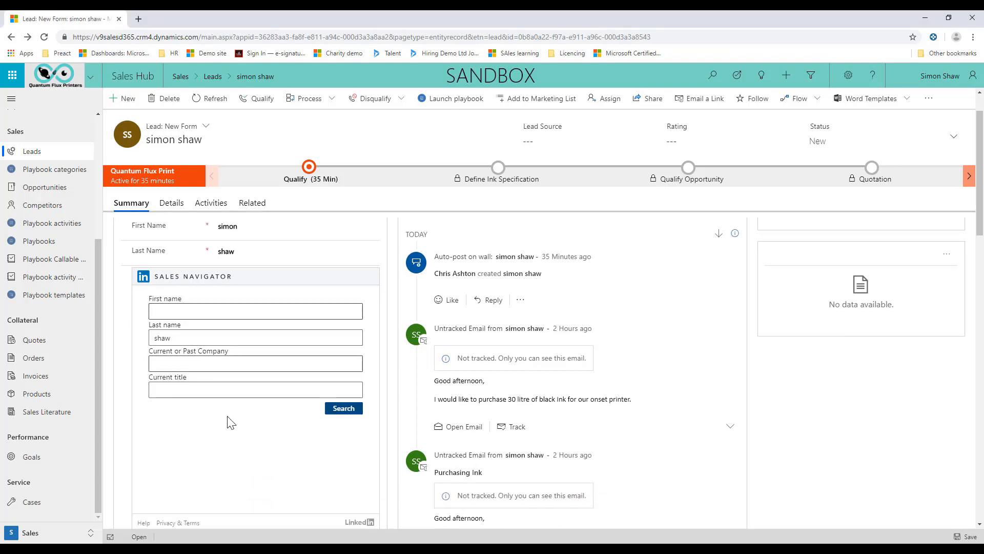
{"action": "scroll", "coordinate": [210, 333], "scroll_direction": "up", "scroll_amount": 4}
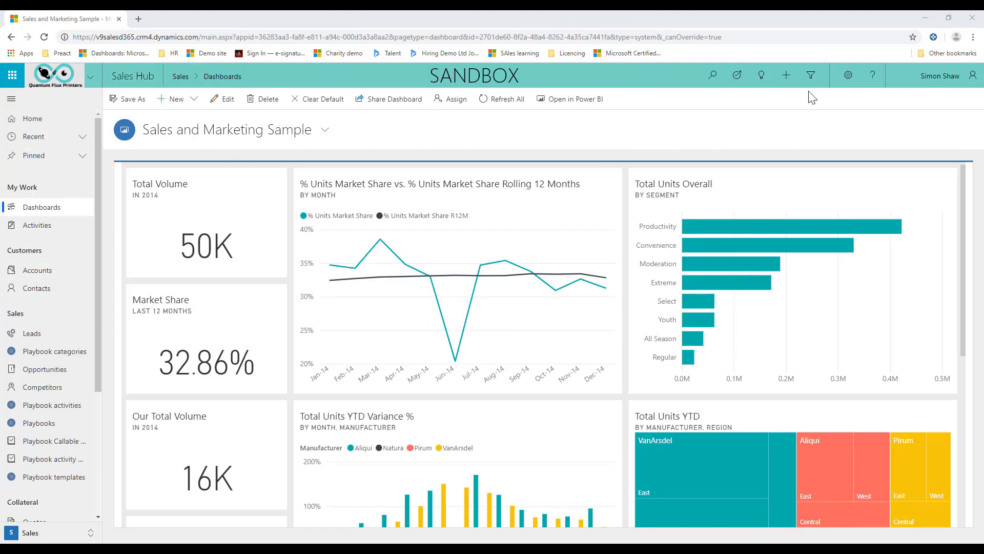
Search all records for the contact's full name and open the matching contact record.
{"action": "left_click", "coordinate": [713, 75]}
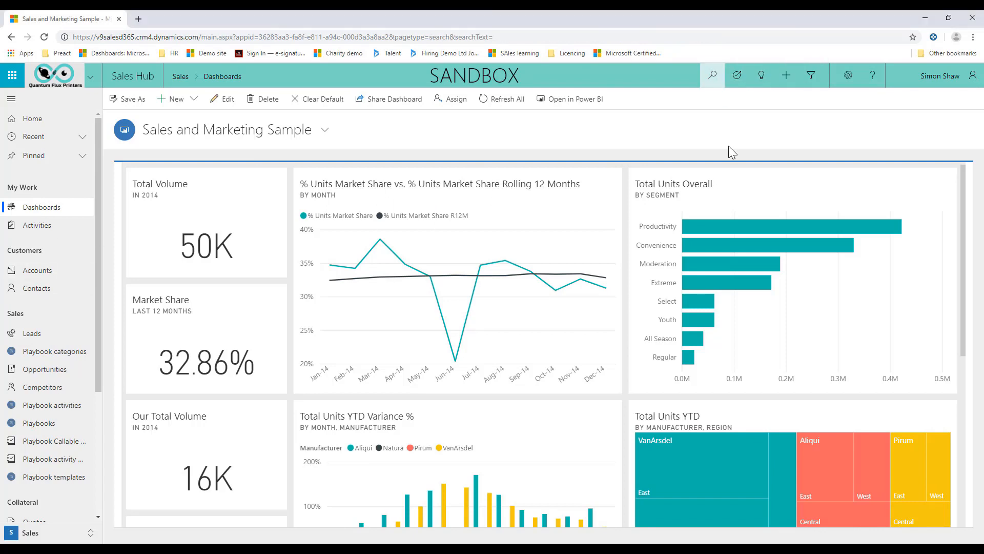
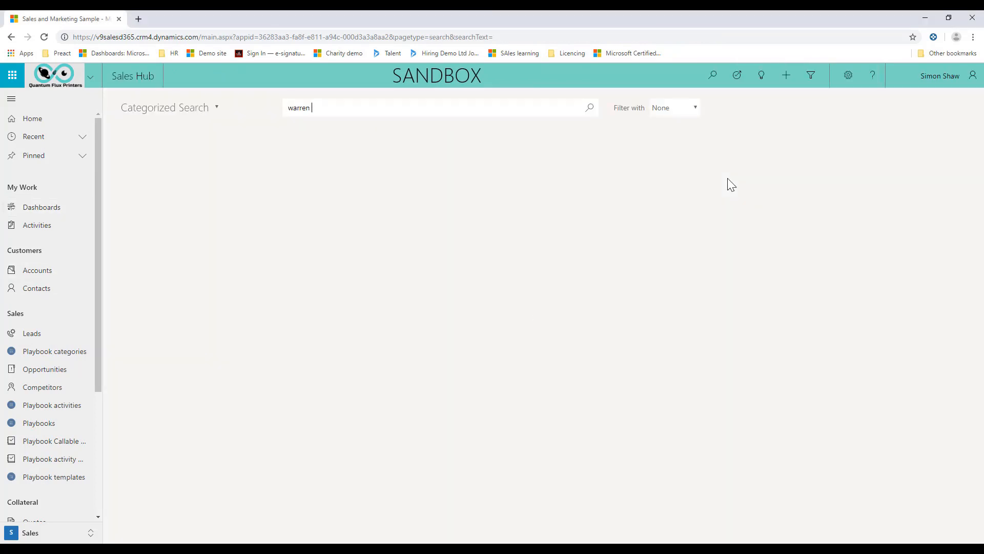
{"action": "key", "text": "Return"}
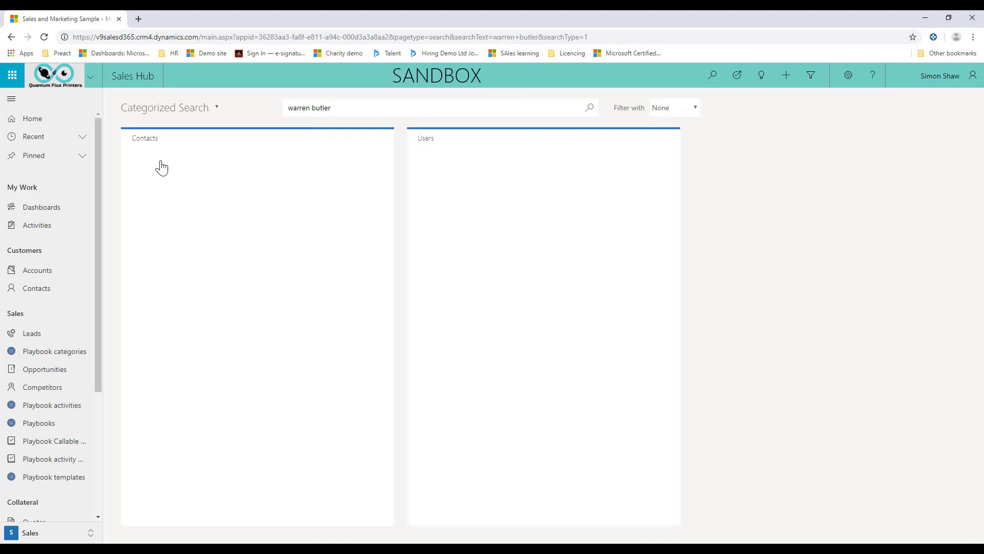
{"action": "left_click", "coordinate": [209, 176]}
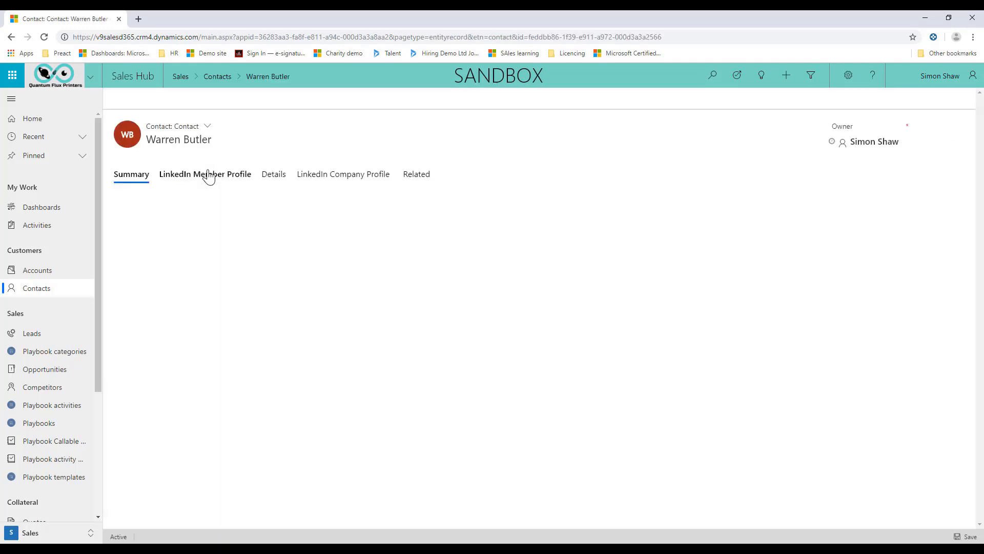
Open the contact's LinkedIn Member Profile and examine the shared connections offered under Get introduced.
{"action": "left_click", "coordinate": [194, 177]}
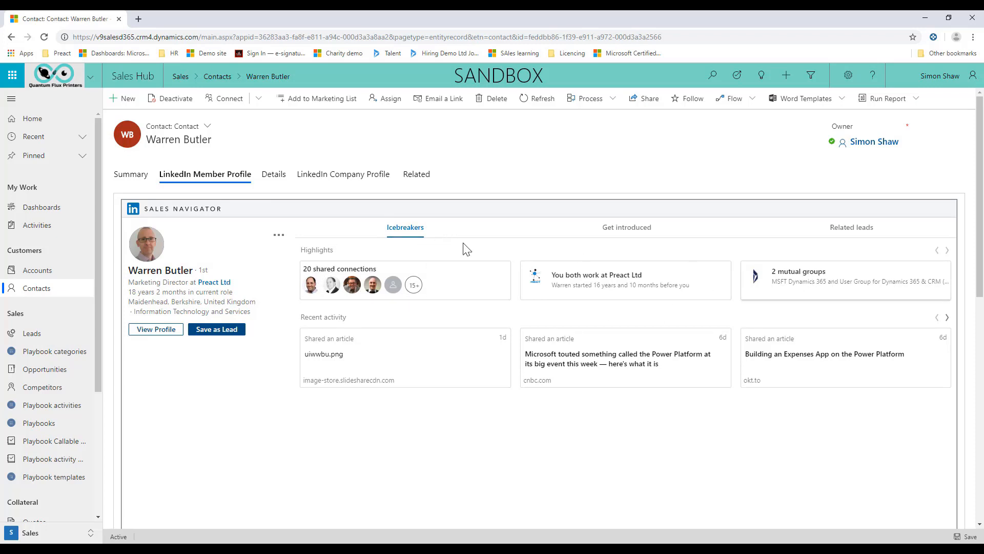
{"action": "left_click", "coordinate": [630, 231]}
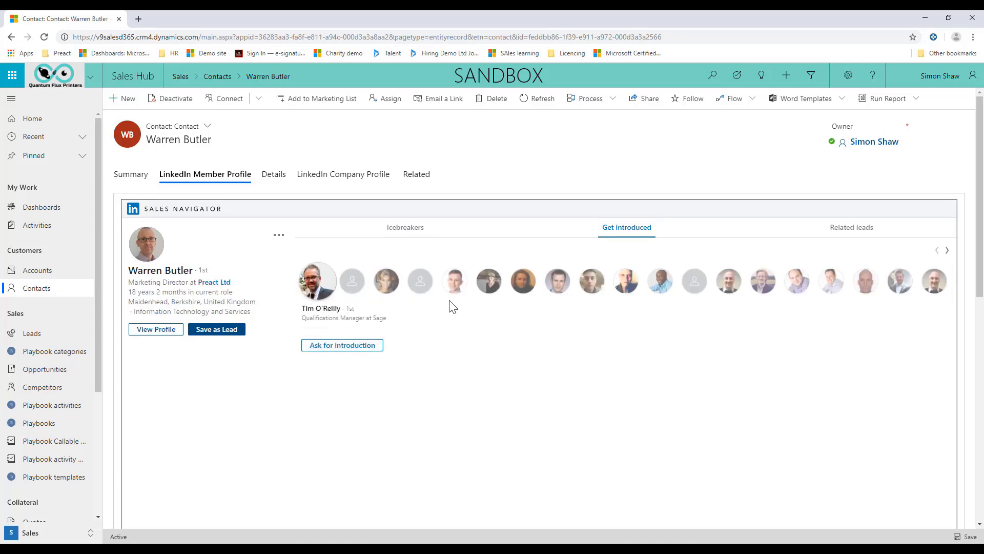
{"action": "left_click", "coordinate": [461, 289]}
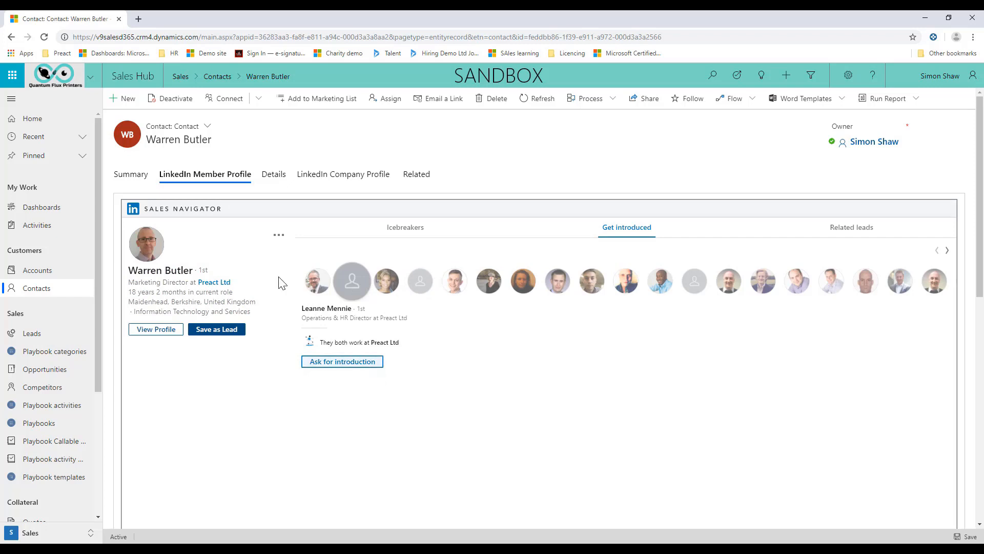
Match the contact's LinkedIn Company Profile to the United Kingdom's Preact Ltd by searching for "preact", and review its Connections and News.
{"action": "left_click", "coordinate": [332, 183]}
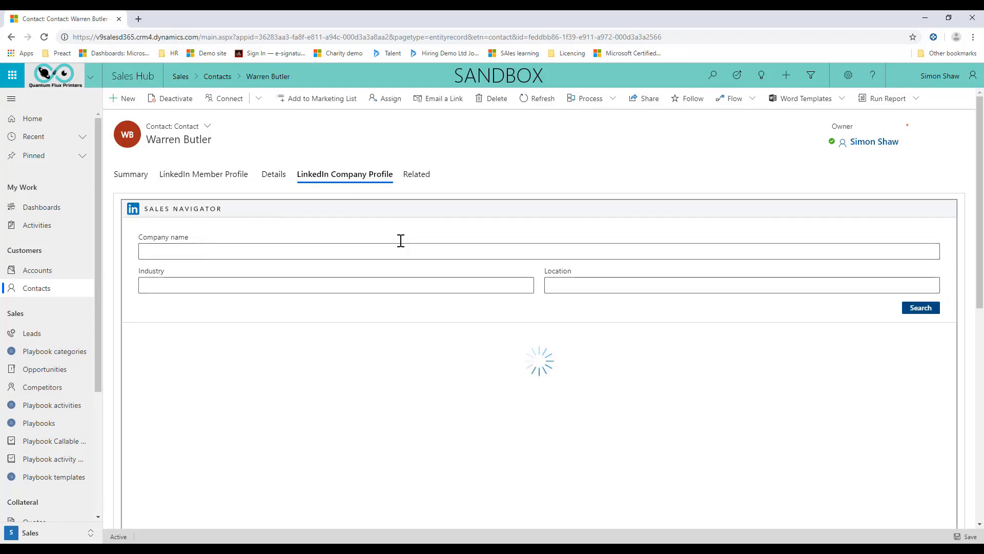
{"action": "left_click", "coordinate": [193, 248]}
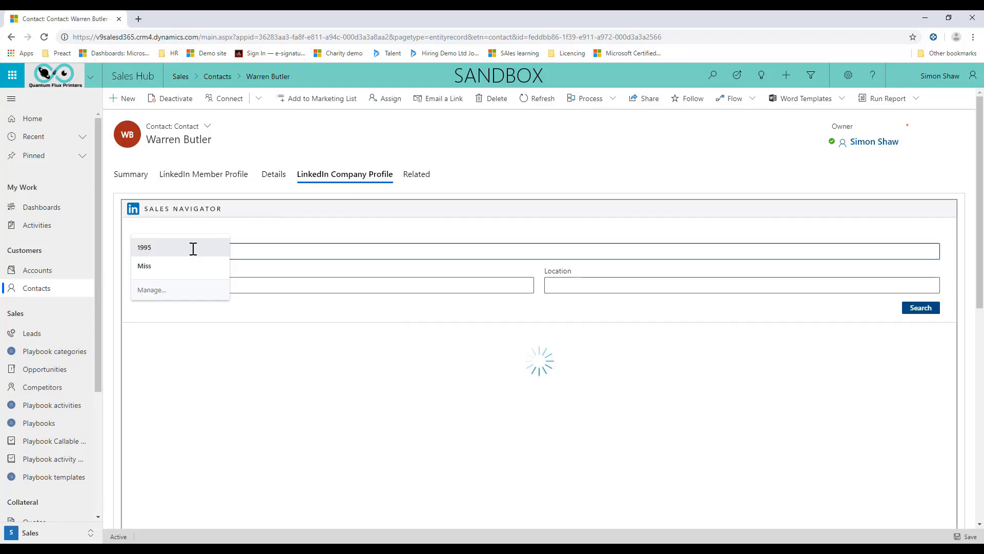
{"action": "left_click", "coordinate": [193, 249]}
{"action": "type", "text": "prea"}
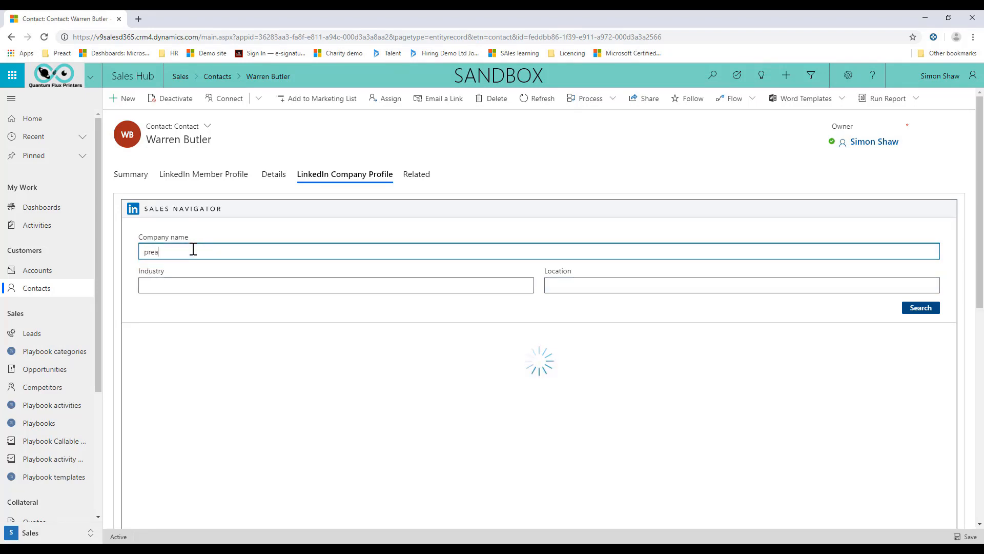
{"action": "type", "text": "ct"}
{"action": "key", "text": "Return"}
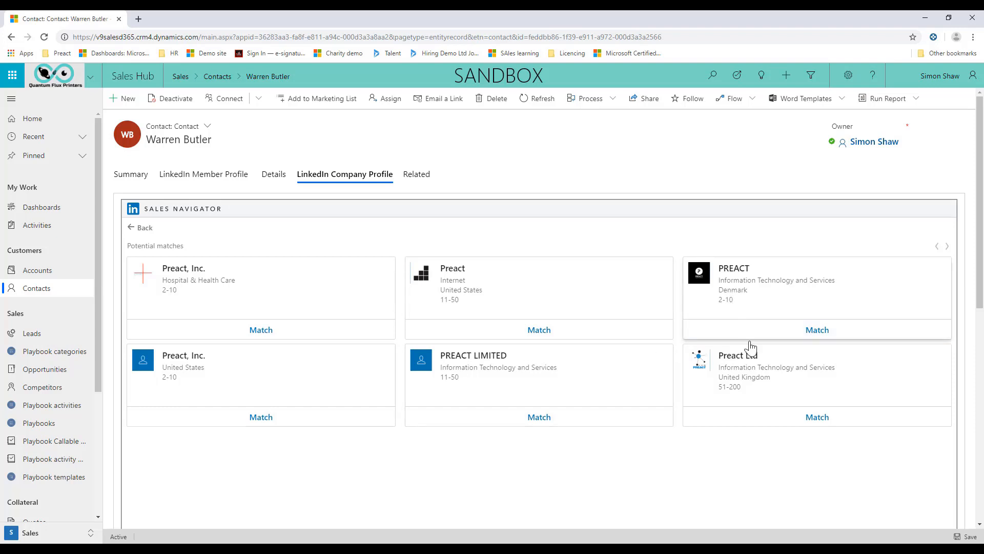
{"action": "left_click", "coordinate": [813, 419]}
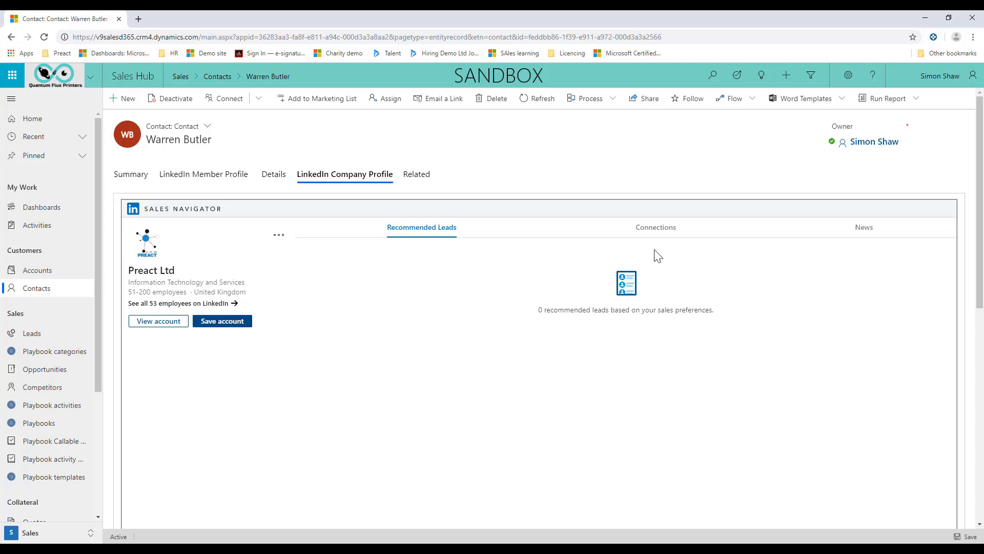
{"action": "left_click", "coordinate": [660, 229]}
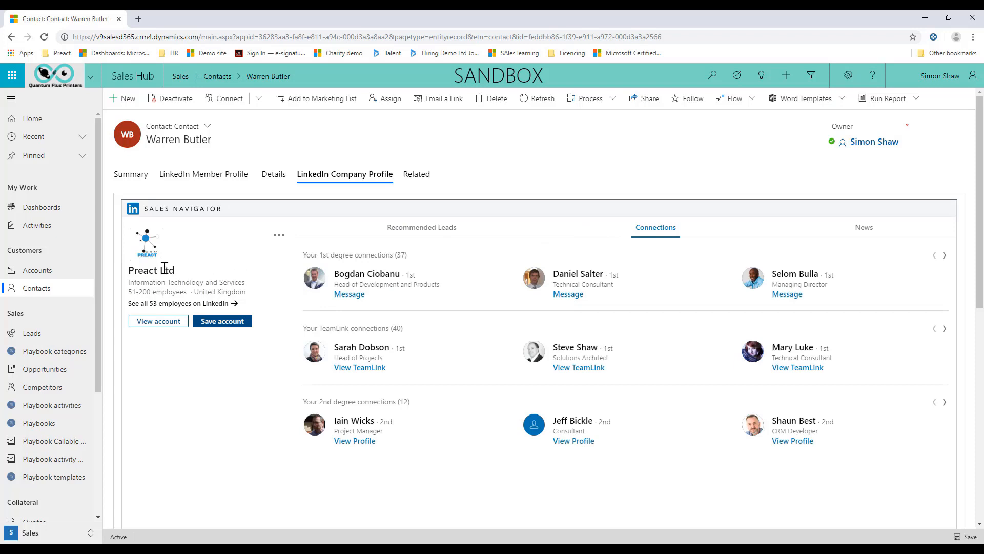
{"action": "left_click", "coordinate": [858, 228]}
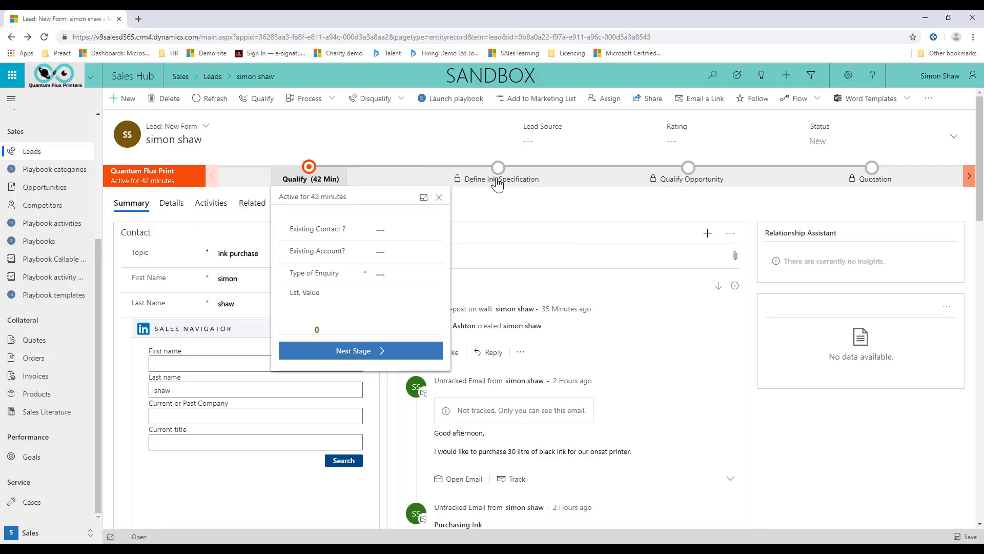
Set the number of print heads needed to 2 in the ink purchase lead's Summary.
{"action": "left_click", "coordinate": [497, 179]}
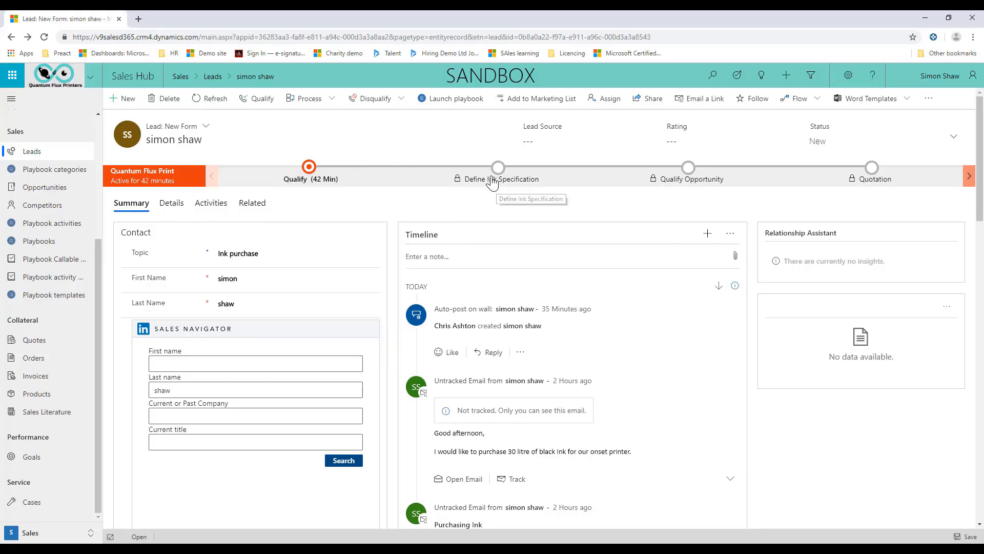
{"action": "left_click", "coordinate": [315, 168]}
{"action": "scroll", "coordinate": [328, 379], "scroll_direction": "down", "scroll_amount": 6}
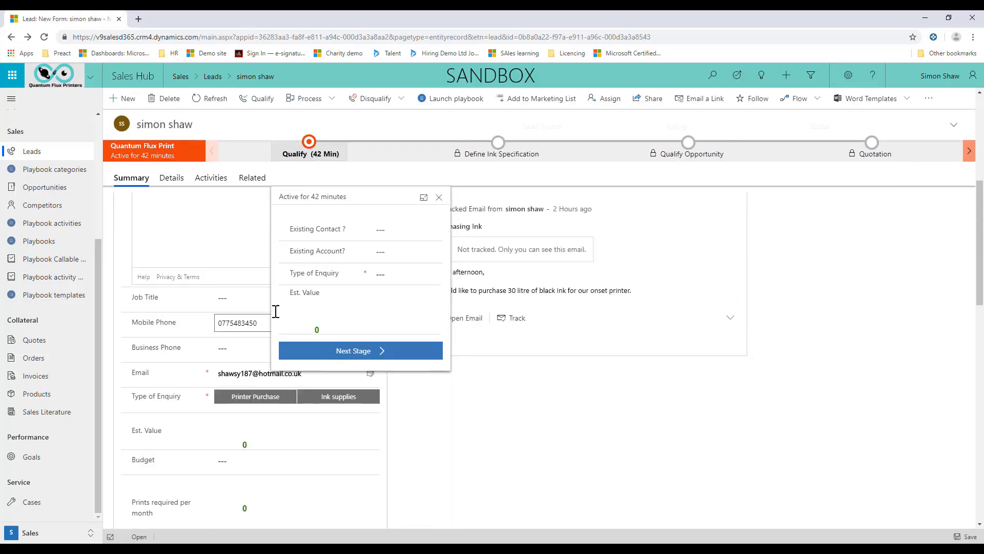
{"action": "scroll", "coordinate": [373, 378], "scroll_direction": "down", "scroll_amount": 2}
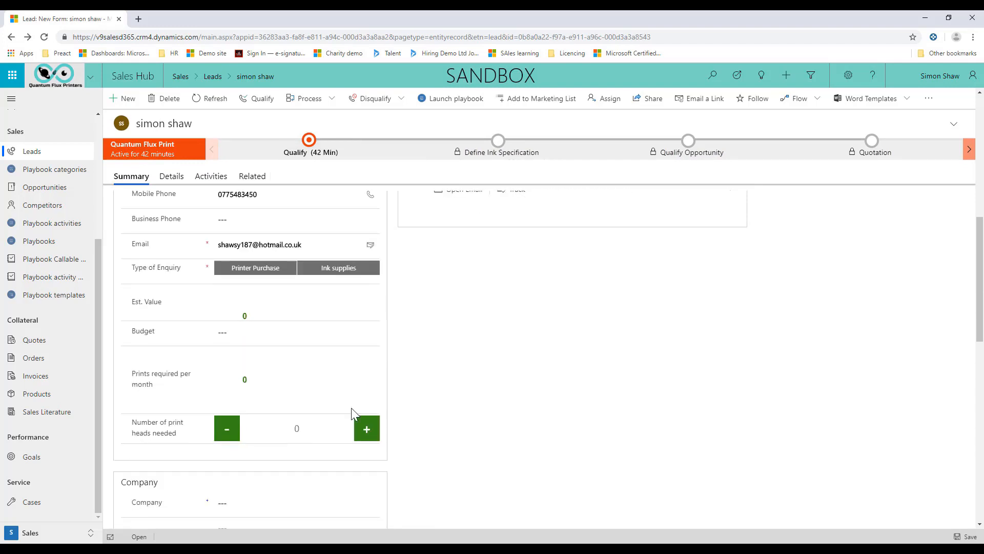
{"action": "left_click", "coordinate": [367, 431]}
{"action": "left_click", "coordinate": [366, 431]}
{"action": "left_click", "coordinate": [366, 430]}
{"action": "left_click", "coordinate": [367, 430]}
{"action": "left_click", "coordinate": [366, 430]}
{"action": "left_click", "coordinate": [219, 432]}
{"action": "left_click", "coordinate": [220, 432]}
{"action": "left_click", "coordinate": [220, 432]}
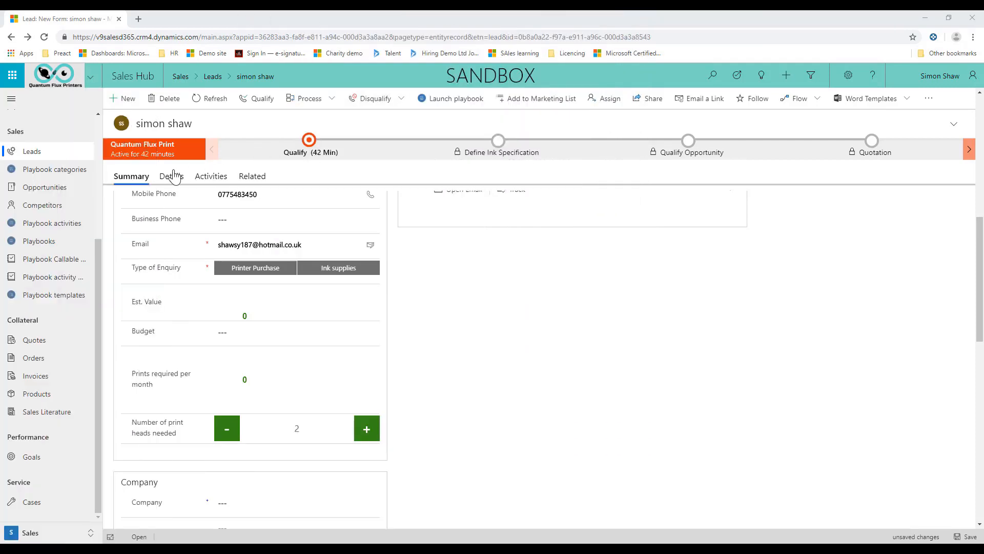
Open the lead's Details, set the Qualify stage's estimated value to 45000, and dock the stage fields beside the form.
{"action": "left_click", "coordinate": [175, 177]}
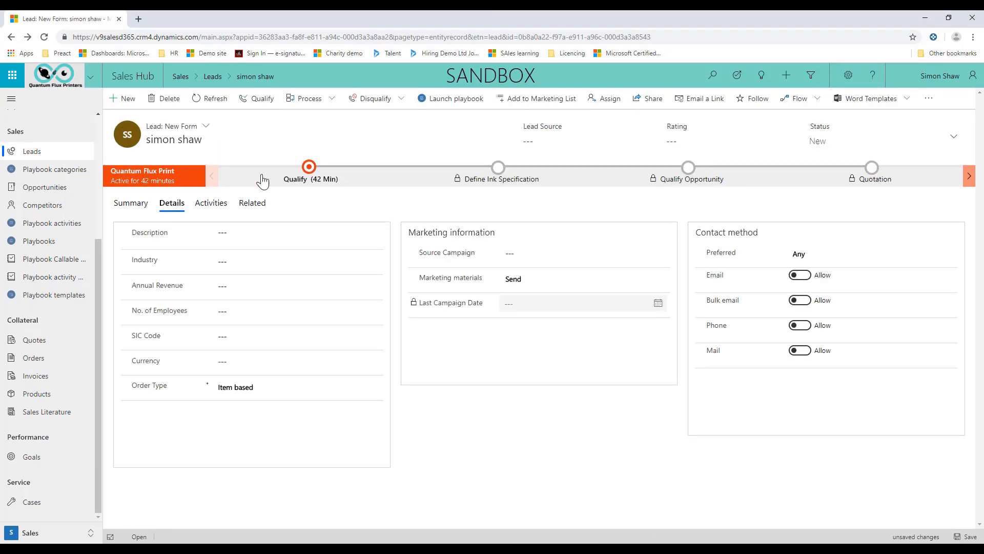
{"action": "left_click", "coordinate": [334, 185]}
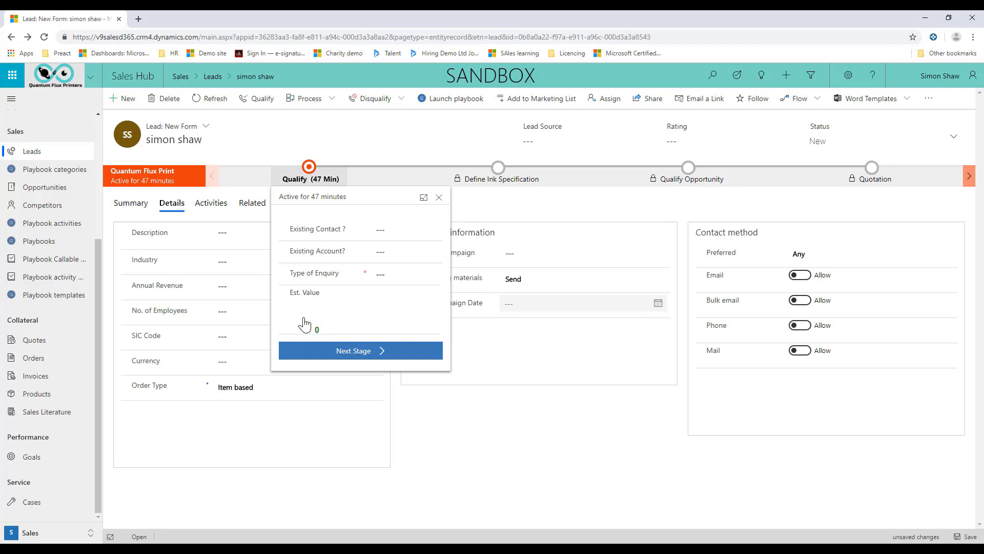
{"action": "mouse_move", "coordinate": [315, 318]}
{"action": "left_mouse_down"}
{"action": "mouse_move", "coordinate": [328, 308]}
{"action": "mouse_move", "coordinate": [283, 322]}
{"action": "mouse_move", "coordinate": [312, 301]}
{"action": "left_mouse_up"}
{"action": "mouse_move", "coordinate": [354, 232]}
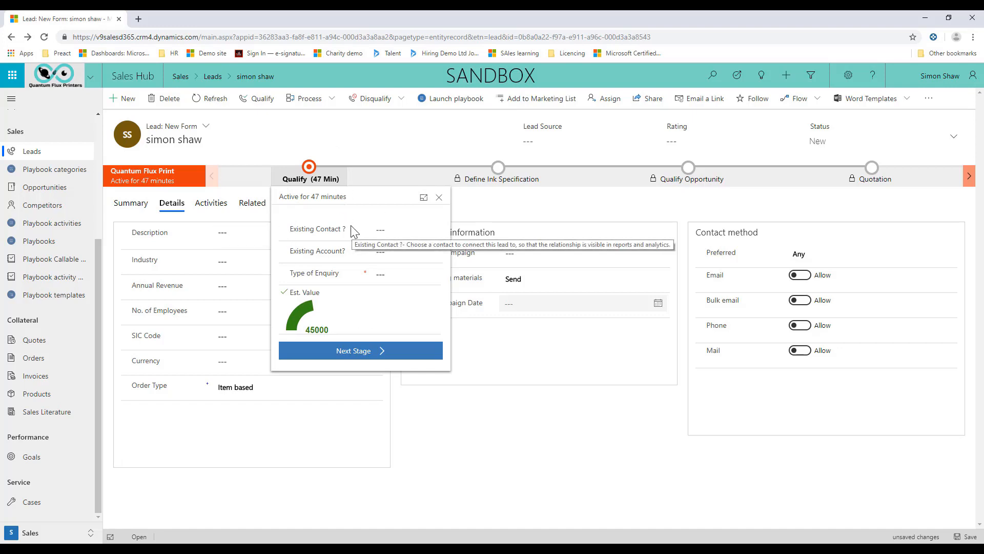
{"action": "left_click", "coordinate": [423, 198]}
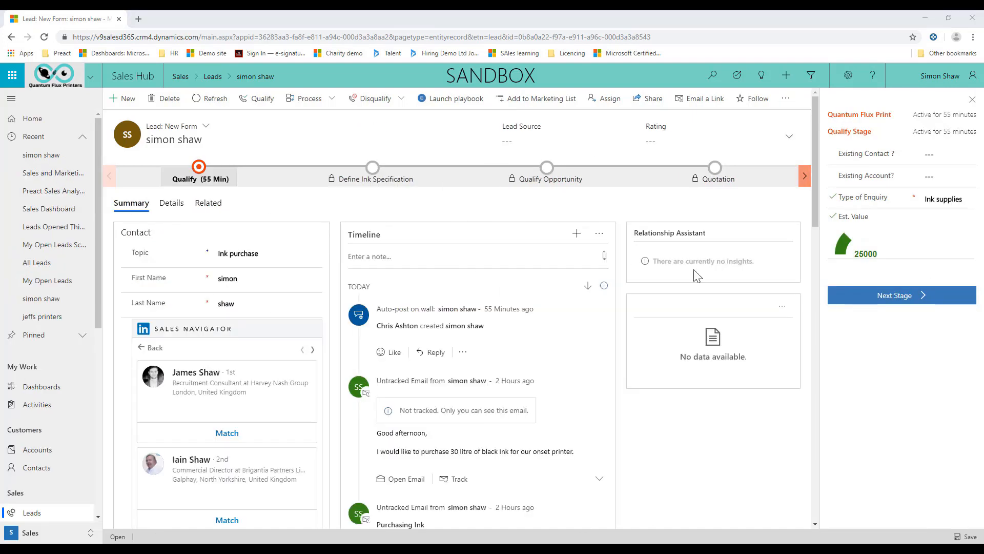
Set the estimated value in the docked Qualify stage to 77000.
{"action": "left_click_drag", "start_coordinate": [895, 238], "coordinate": [890, 215]}
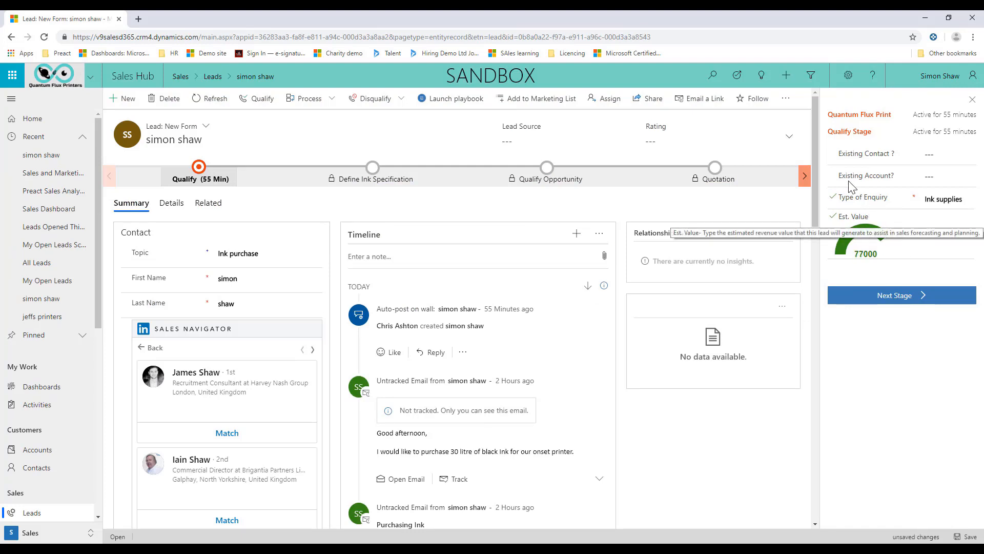
{"action": "left_click_drag", "start_coordinate": [882, 239], "coordinate": [870, 234]}
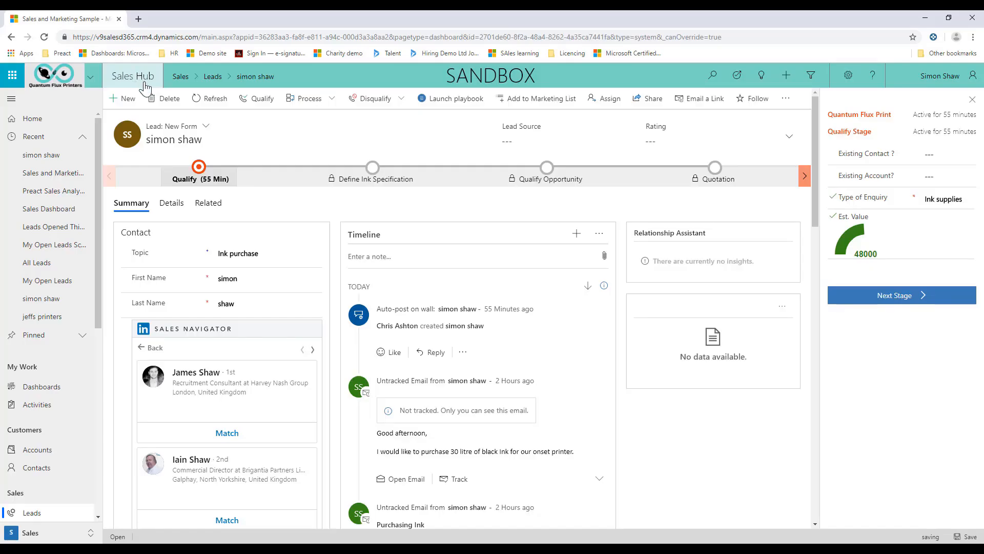
Examine the embedded Power BI tiles and charts throughout the Sales and Marketing Sample dashboard.
{"action": "left_click", "coordinate": [148, 77]}
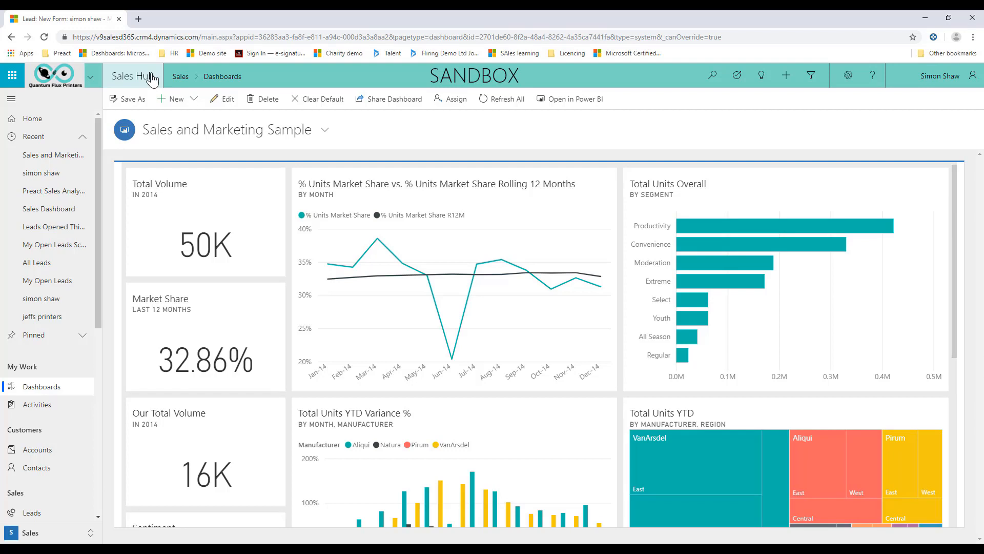
{"action": "mouse_move", "coordinate": [360, 247]}
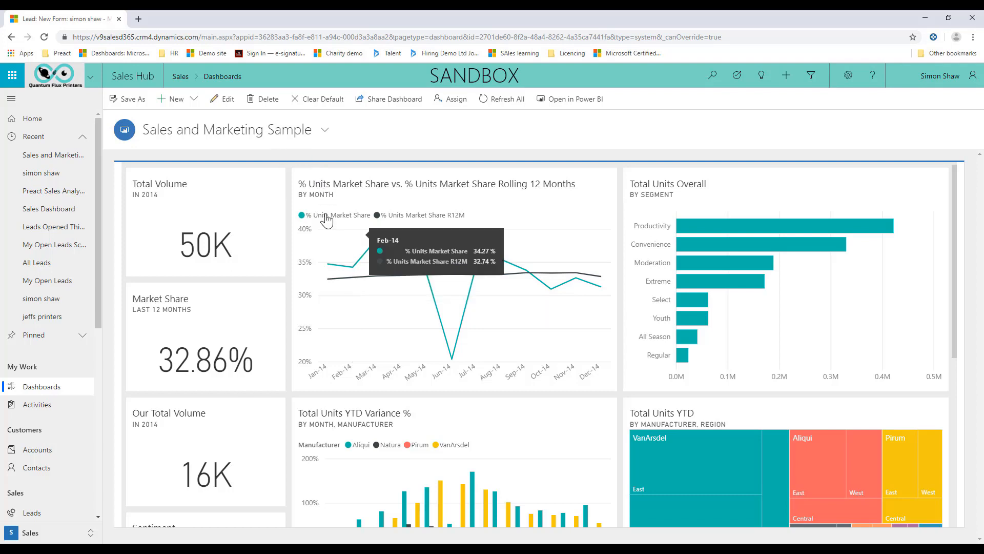
{"action": "mouse_move", "coordinate": [589, 237]}
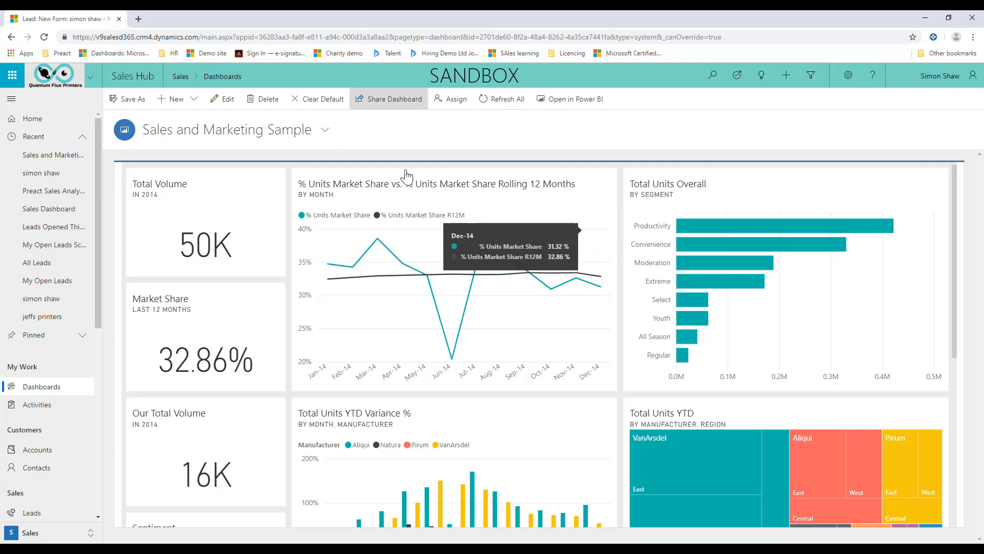
{"action": "scroll", "coordinate": [589, 256], "scroll_direction": "down", "scroll_amount": 2}
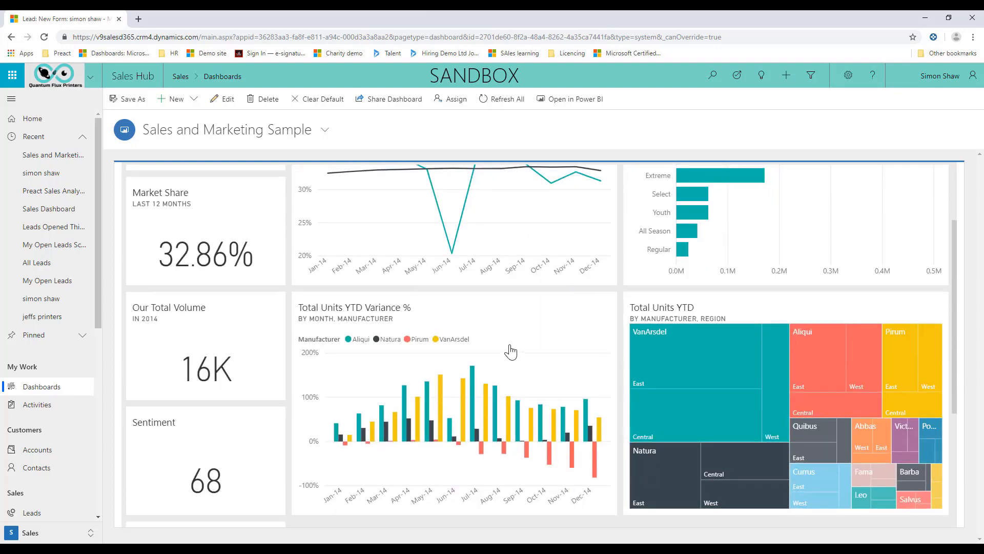
{"action": "scroll", "coordinate": [513, 352], "scroll_direction": "up", "scroll_amount": 2}
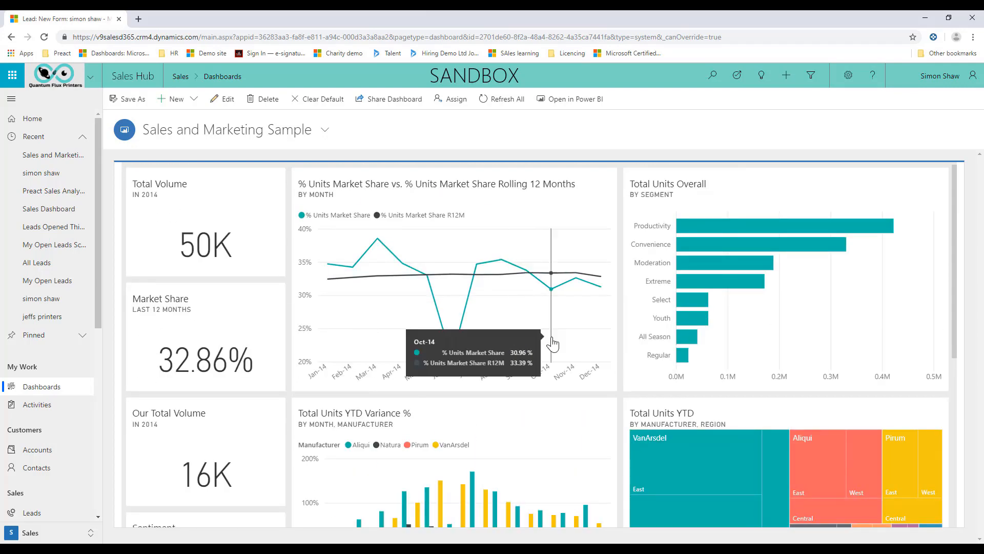
{"action": "scroll", "coordinate": [281, 277], "scroll_direction": "down", "scroll_amount": 2}
{"action": "scroll", "coordinate": [260, 203], "scroll_direction": "up", "scroll_amount": 2}
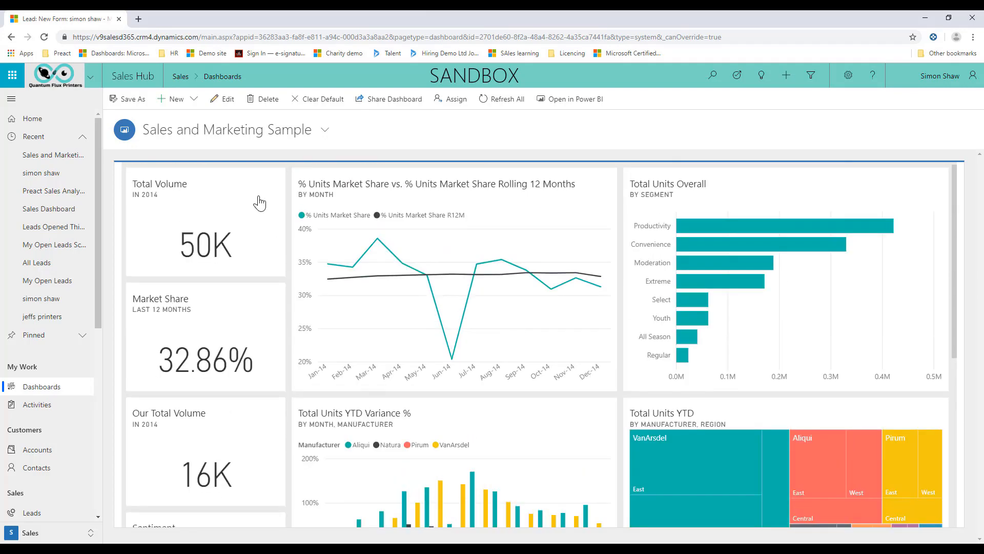
{"action": "scroll", "coordinate": [759, 351], "scroll_direction": "down", "scroll_amount": 4}
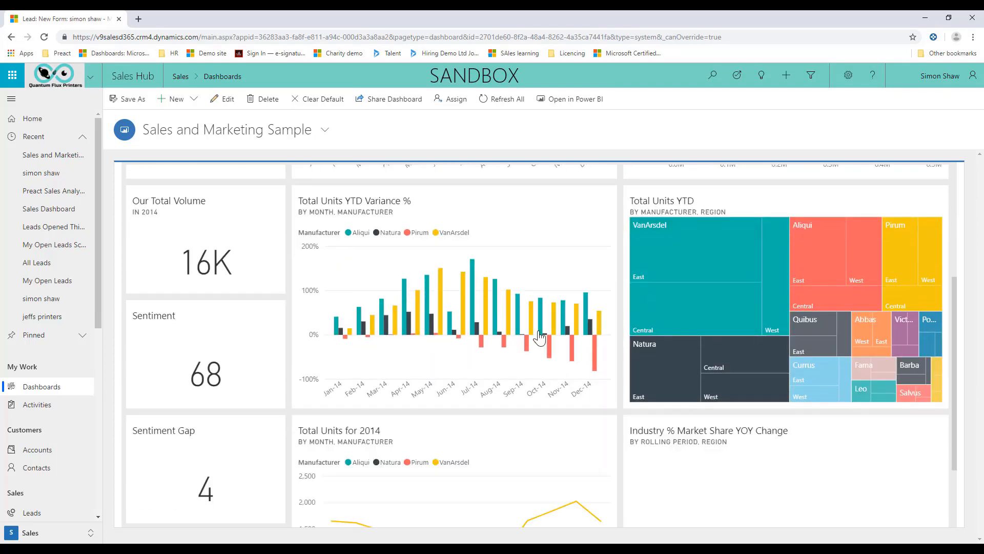
{"action": "scroll", "coordinate": [540, 335], "scroll_direction": "up", "scroll_amount": 2}
{"action": "scroll", "coordinate": [540, 335], "scroll_direction": "down", "scroll_amount": 4}
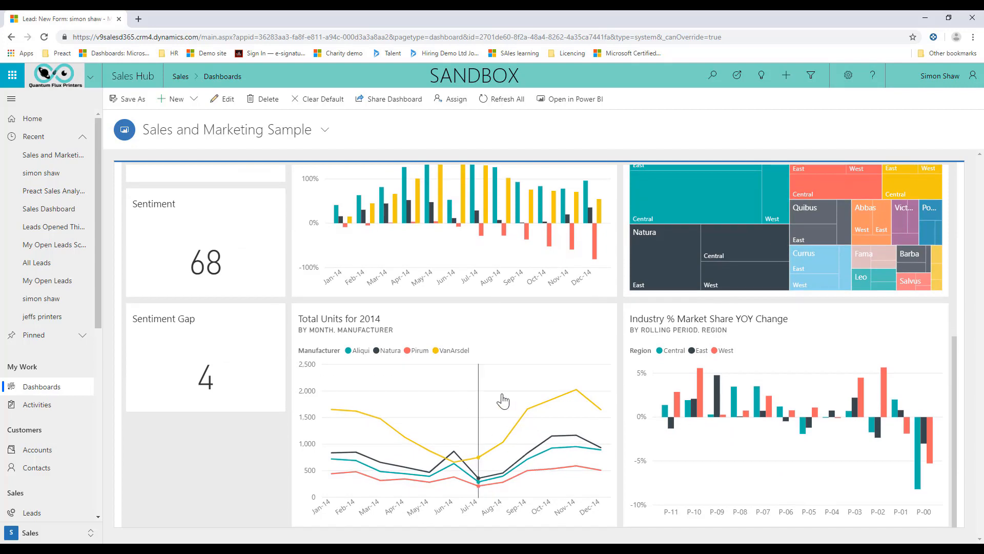
{"action": "scroll", "coordinate": [264, 186], "scroll_direction": "up", "scroll_amount": 1}
{"action": "scroll", "coordinate": [265, 186], "scroll_direction": "up", "scroll_amount": 5}
Switch from the Sales and Marketing Sample to the Preact Sales Analytics for Dynamics dashboard.
{"action": "left_click", "coordinate": [239, 134]}
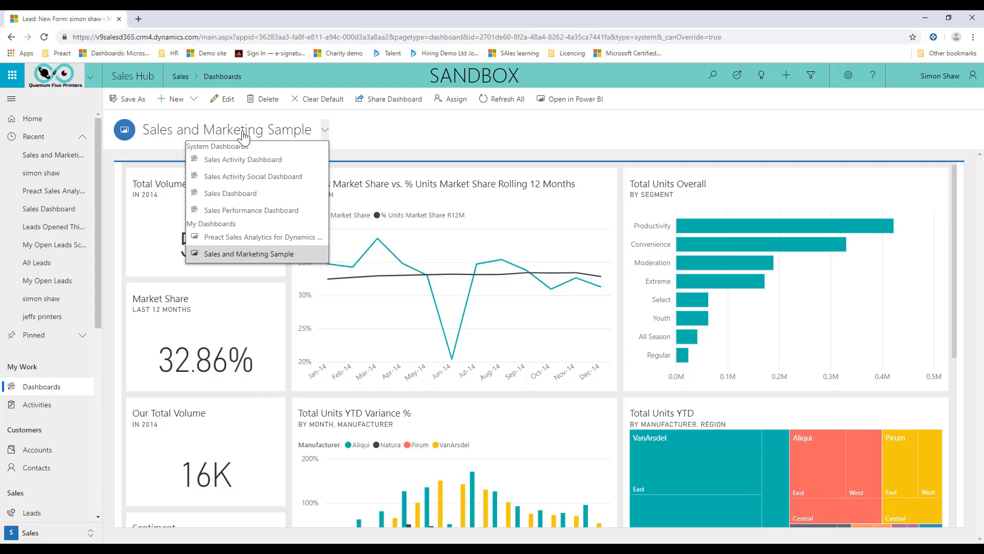
{"action": "left_click", "coordinate": [254, 237]}
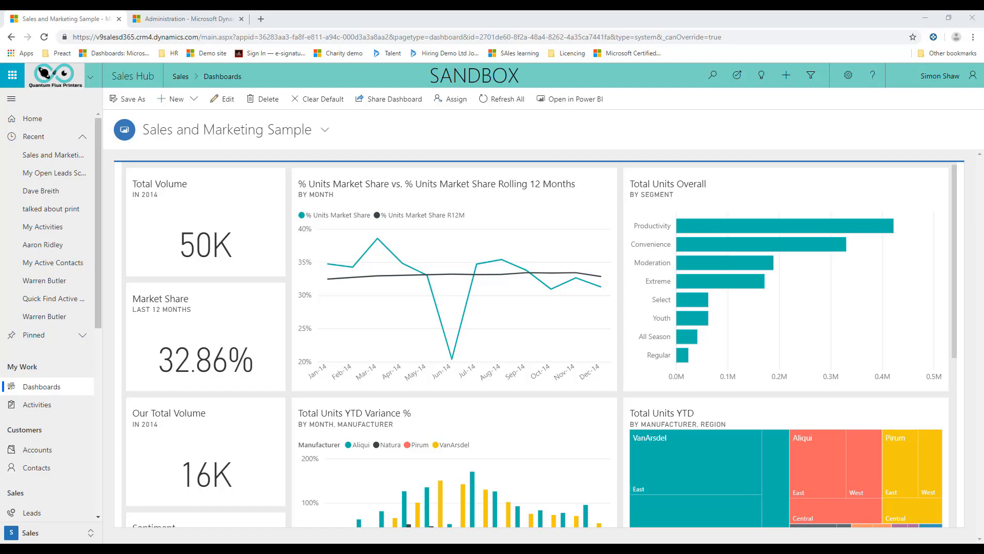
Inspect the Dashboards component of the Sales Hub app in the App Designer, and close the App Designer and Administration pages.
{"action": "left_click_drag", "start_coordinate": [939, 90], "coordinate": [281, 22]}
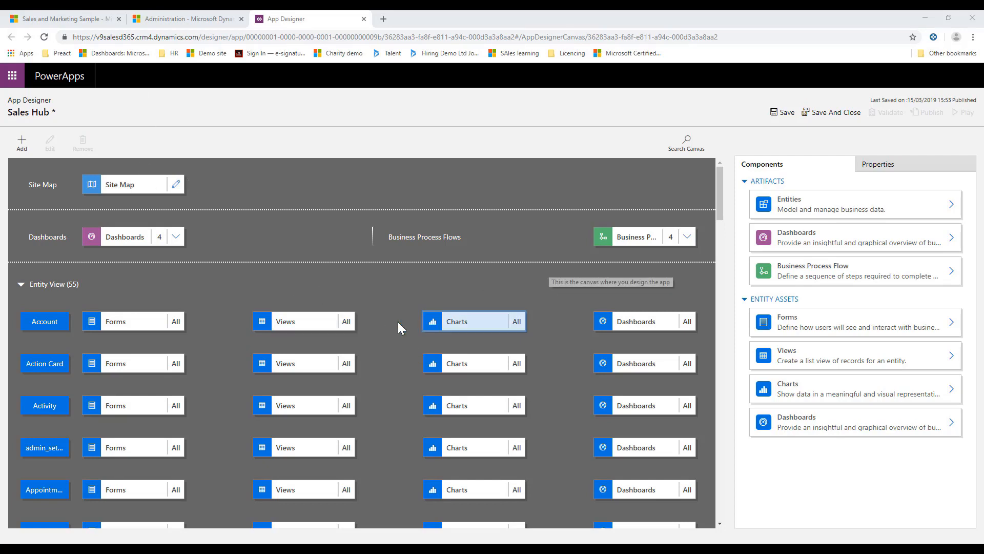
{"action": "left_click", "coordinate": [175, 237]}
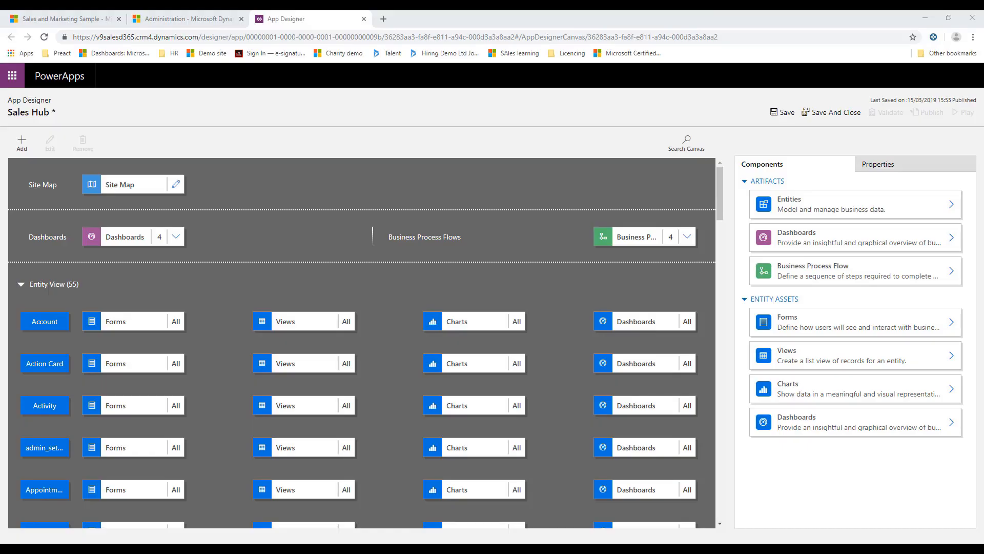
{"action": "left_click", "coordinate": [363, 18]}
{"action": "left_click", "coordinate": [539, 96]}
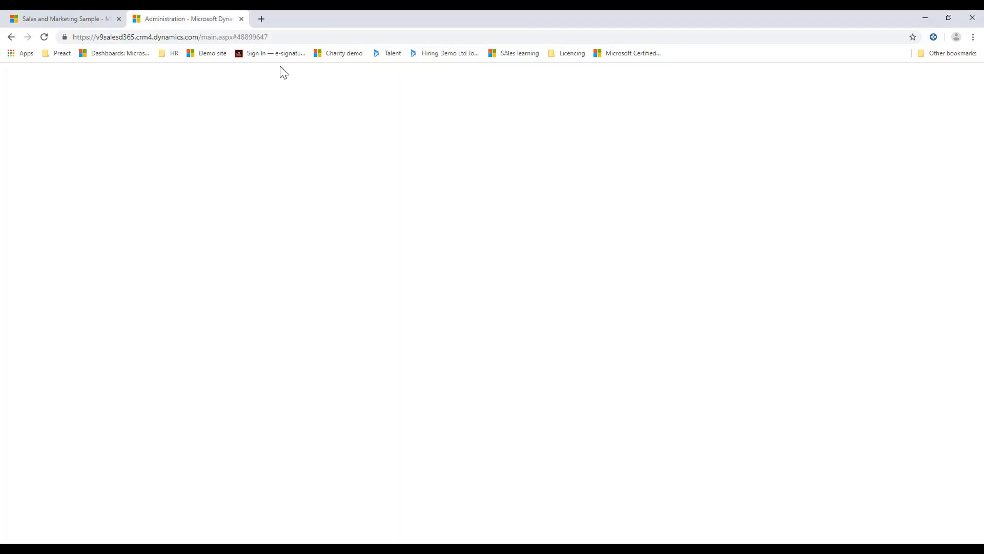
{"action": "left_click", "coordinate": [91, 18]}
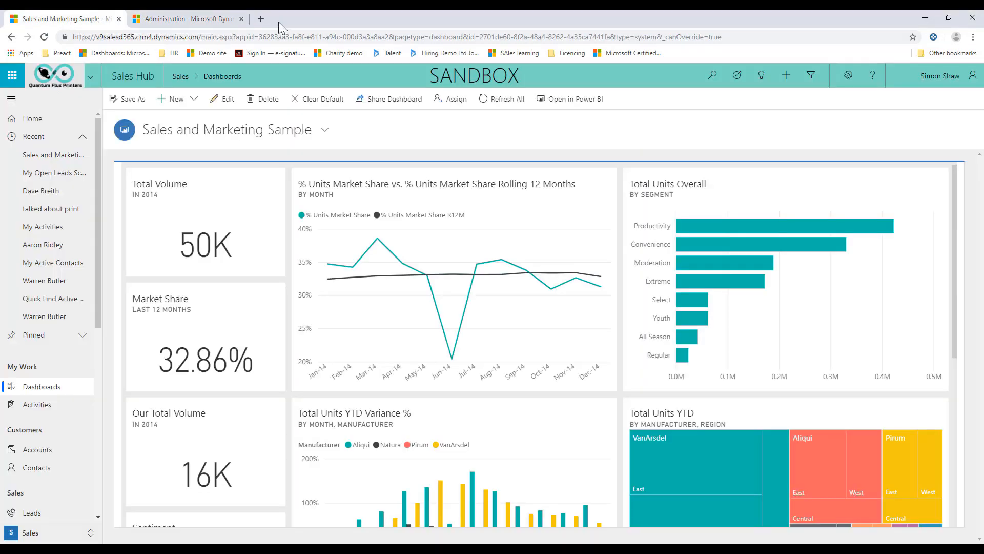
{"action": "left_click", "coordinate": [241, 19]}
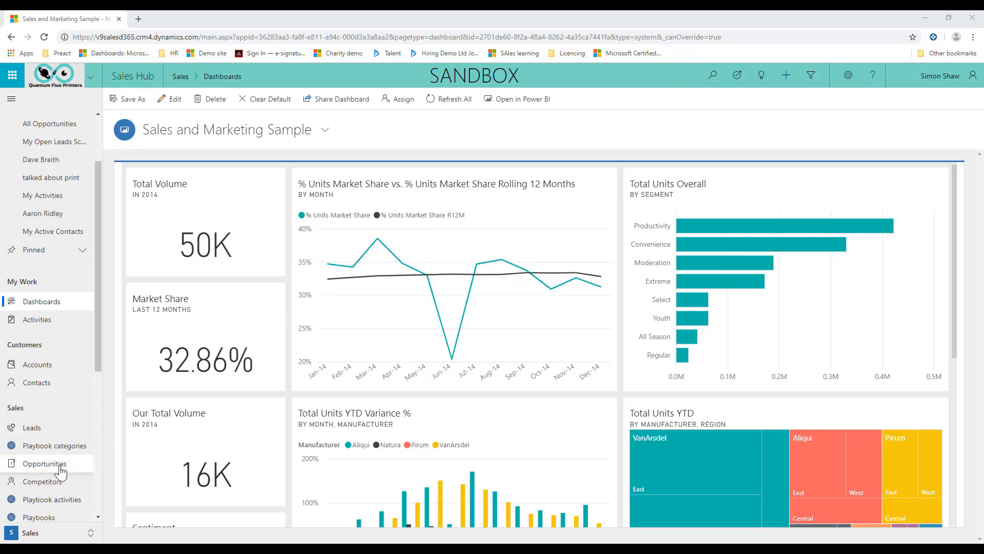
Open the "We would like sprinters" opportunity from My Open Opportunities and show its Product Line Items.
{"action": "left_click", "coordinate": [60, 468]}
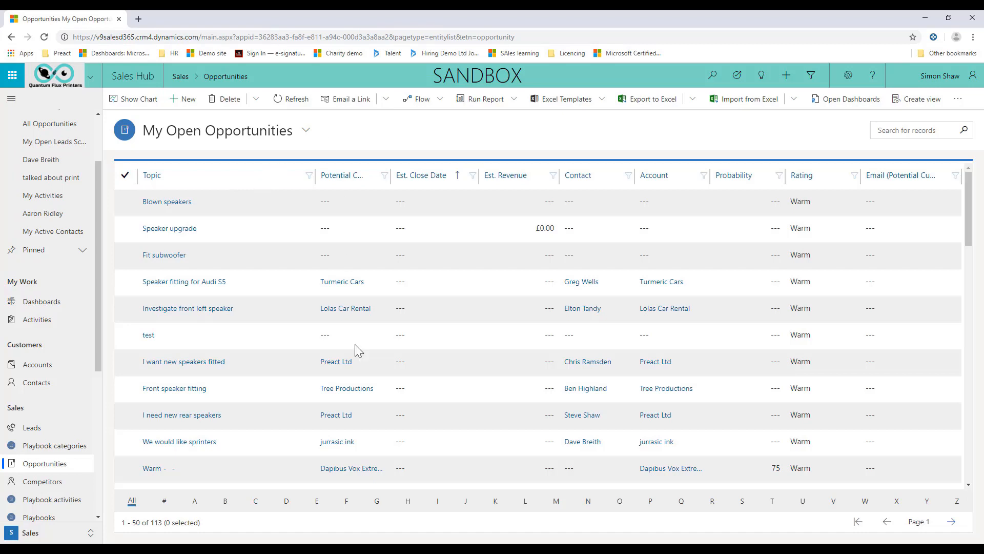
{"action": "left_click", "coordinate": [193, 442]}
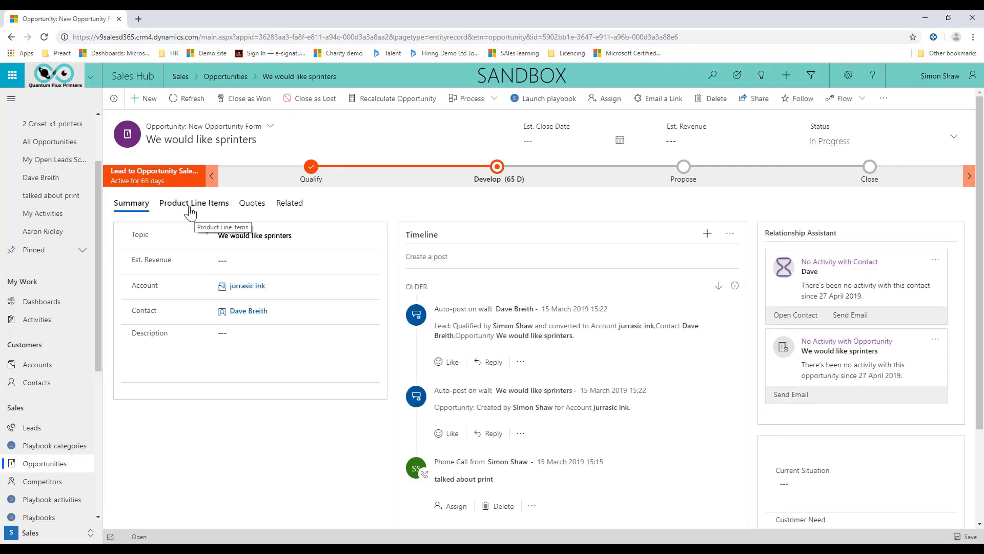
{"action": "left_click", "coordinate": [197, 205]}
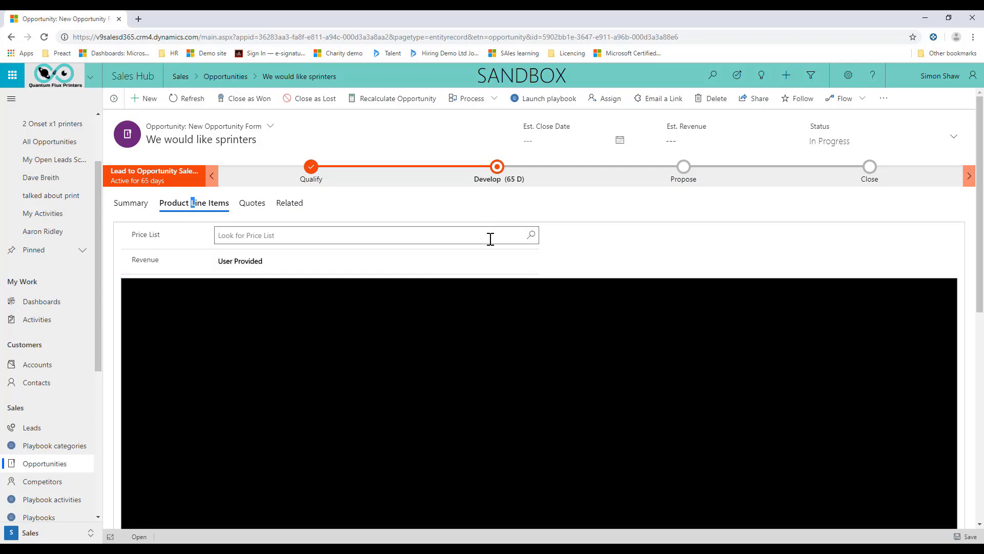
Set the opportunity's price list to UK Price List, save it, and reload the record to its Product Line Items.
{"action": "left_click", "coordinate": [533, 237]}
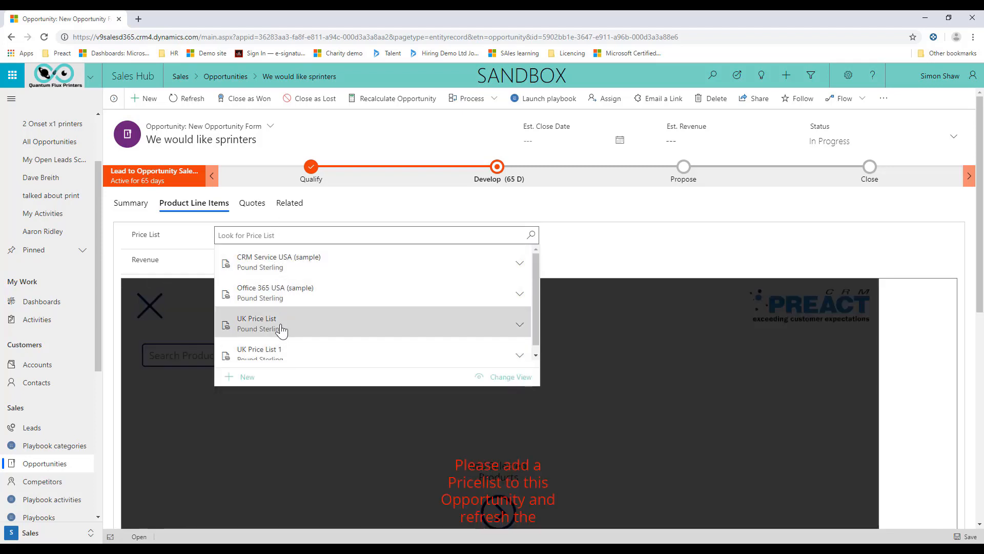
{"action": "left_click", "coordinate": [282, 330]}
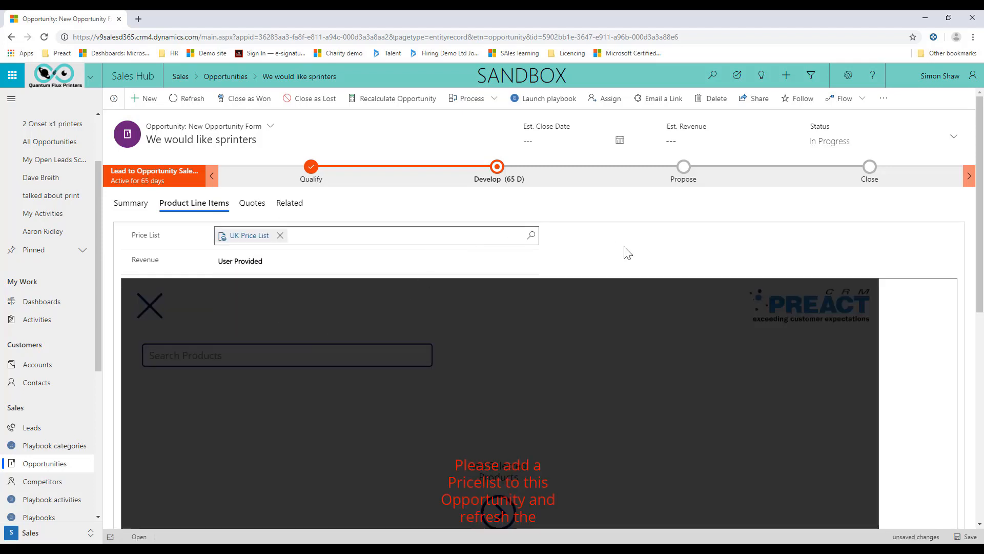
{"action": "scroll", "coordinate": [561, 405], "scroll_direction": "down", "scroll_amount": 2}
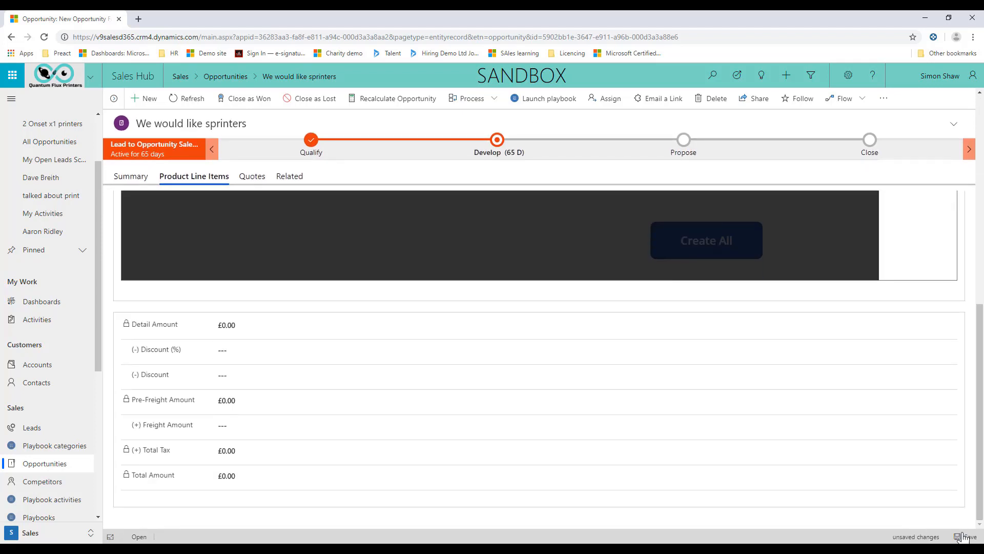
{"action": "left_click", "coordinate": [966, 536]}
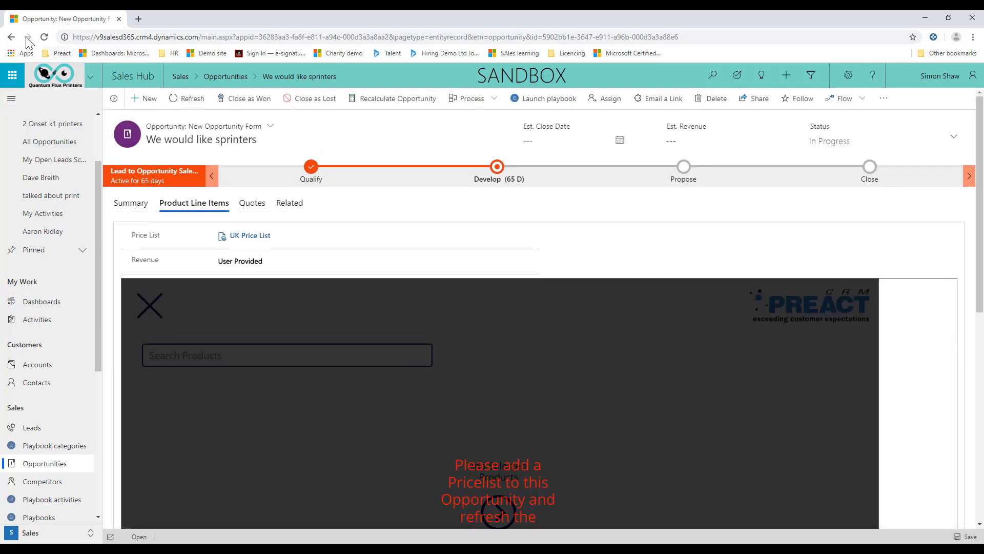
{"action": "left_click", "coordinate": [44, 37]}
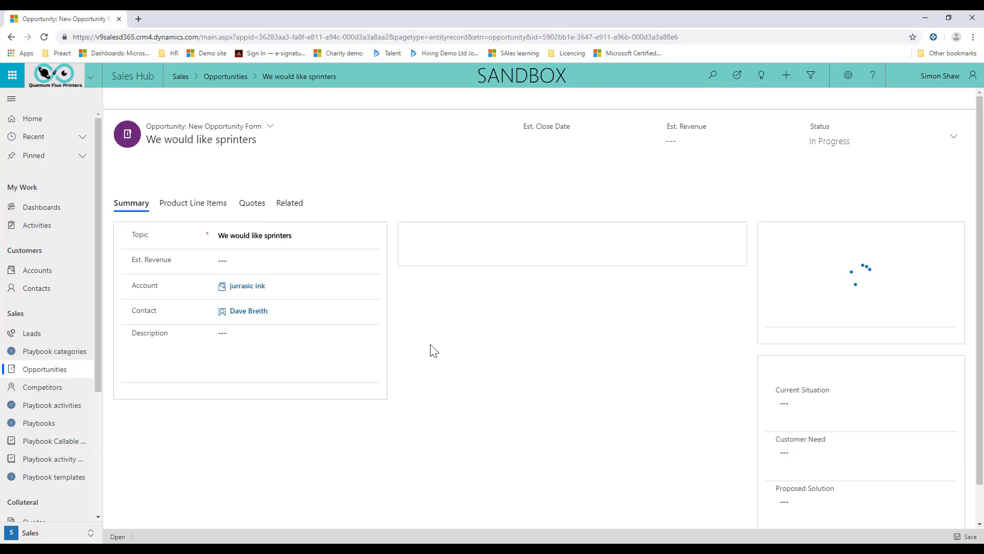
{"action": "left_click", "coordinate": [185, 205]}
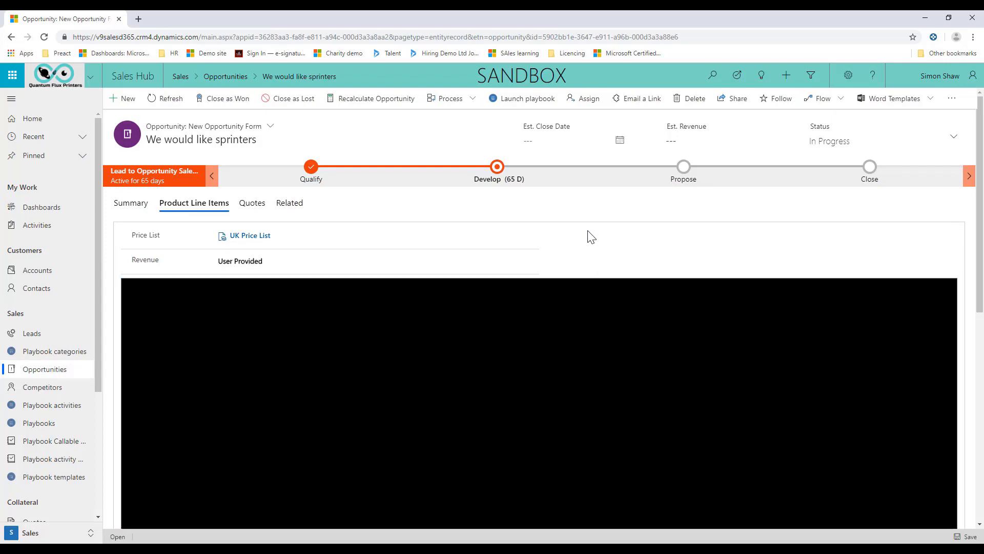
Add Onset X3, 3/4 Automation (Manual Load / Automated Unload) and Full Automation (Automated Hostert® Load / Automated Unload) to the selected products.
{"action": "scroll", "coordinate": [561, 284], "scroll_direction": "down", "scroll_amount": 2}
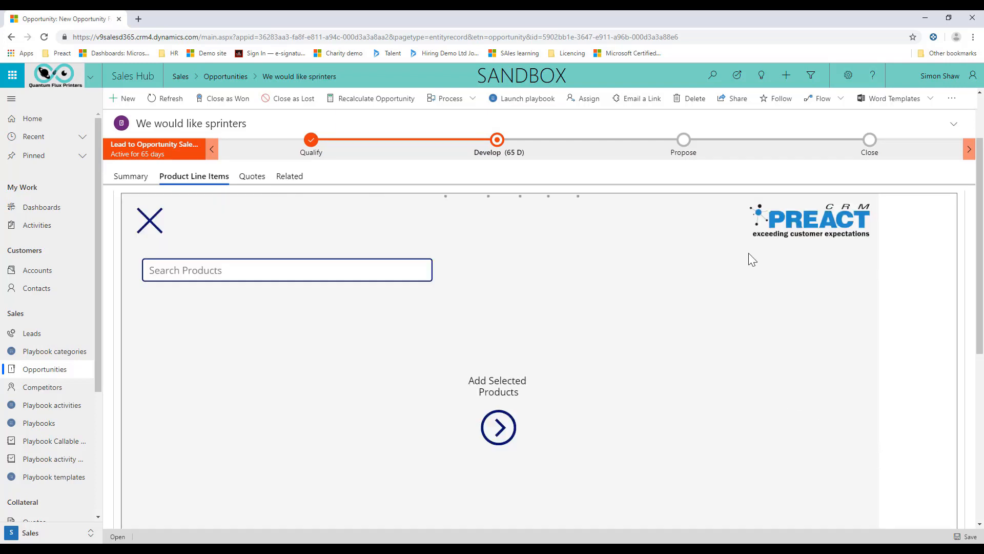
{"action": "scroll", "coordinate": [627, 338], "scroll_direction": "down", "scroll_amount": 2}
{"action": "scroll", "coordinate": [627, 344], "scroll_direction": "up", "scroll_amount": 3}
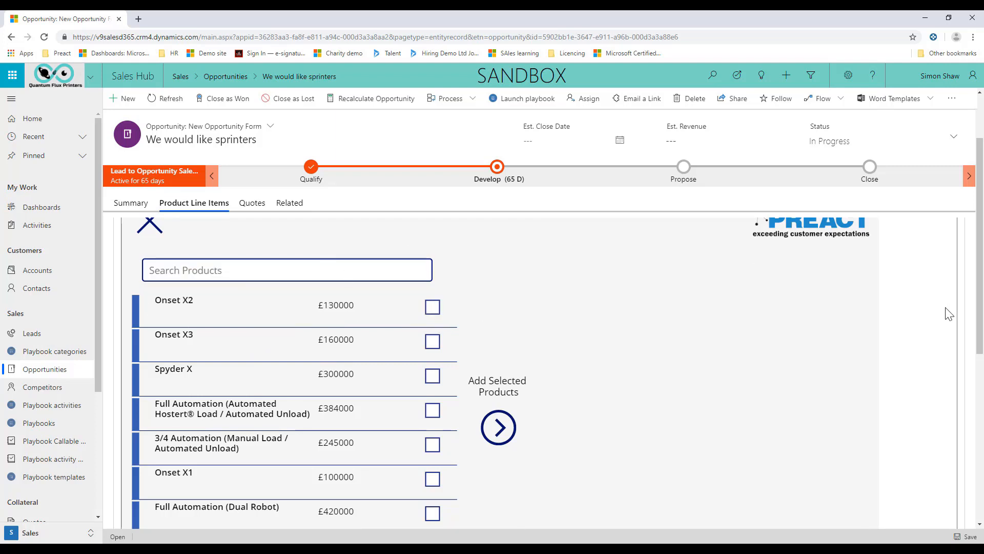
{"action": "scroll", "coordinate": [949, 313], "scroll_direction": "up", "scroll_amount": 2}
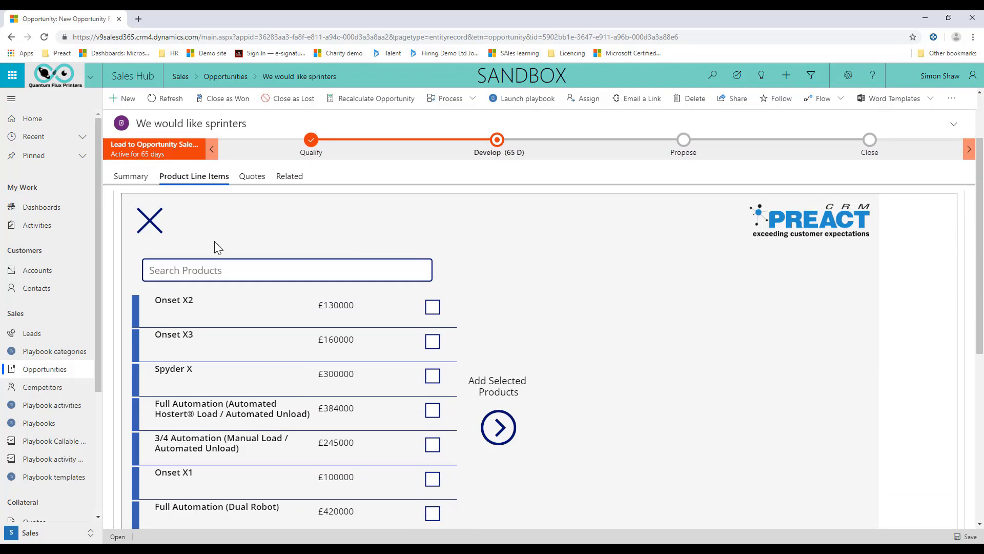
{"action": "scroll", "coordinate": [421, 361], "scroll_direction": "down", "scroll_amount": 2}
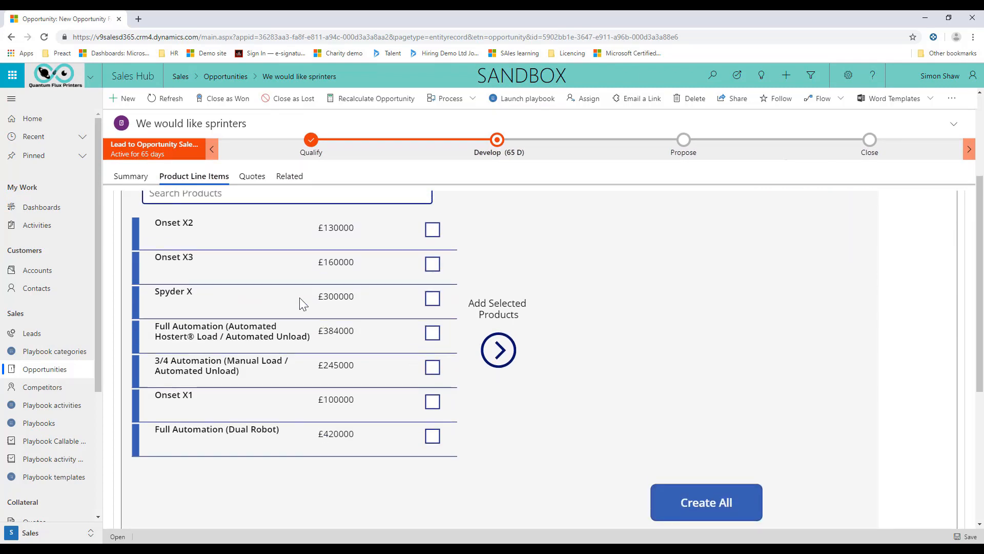
{"action": "scroll", "coordinate": [299, 298], "scroll_direction": "up", "scroll_amount": 2}
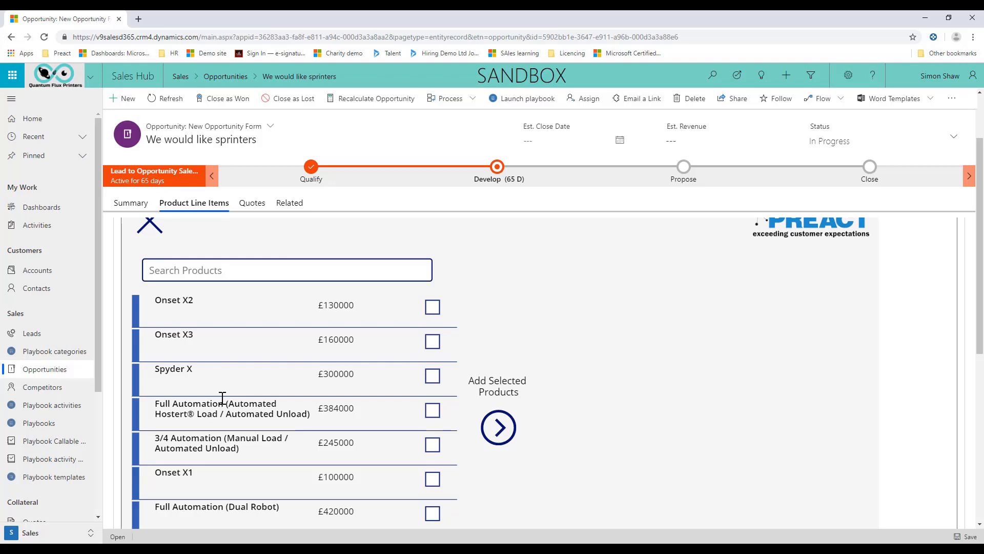
{"action": "left_click", "coordinate": [433, 341]}
{"action": "left_click", "coordinate": [432, 445]}
{"action": "left_click", "coordinate": [432, 410]}
{"action": "left_click", "coordinate": [514, 432]}
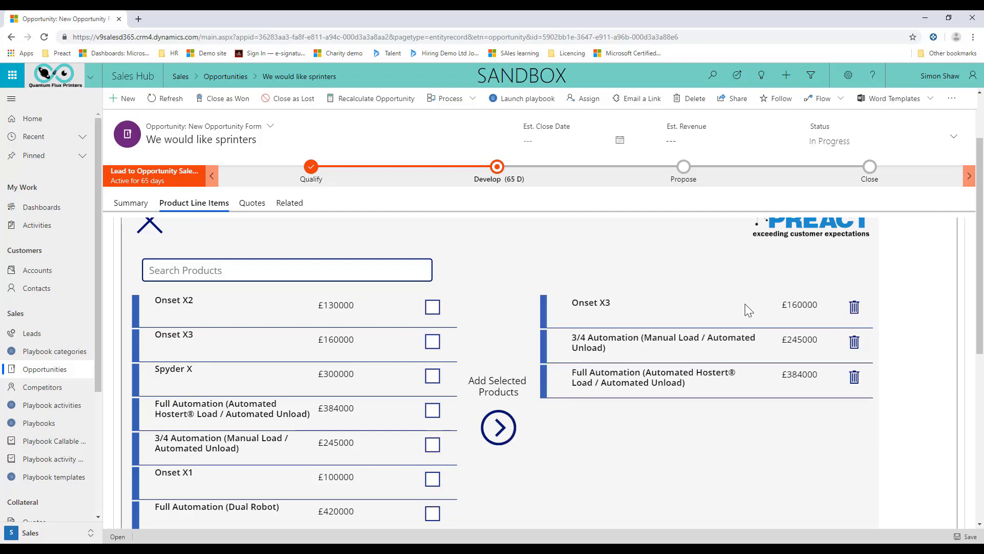
Create opportunity line items for all the selected products.
{"action": "scroll", "coordinate": [721, 393], "scroll_direction": "down", "scroll_amount": 3}
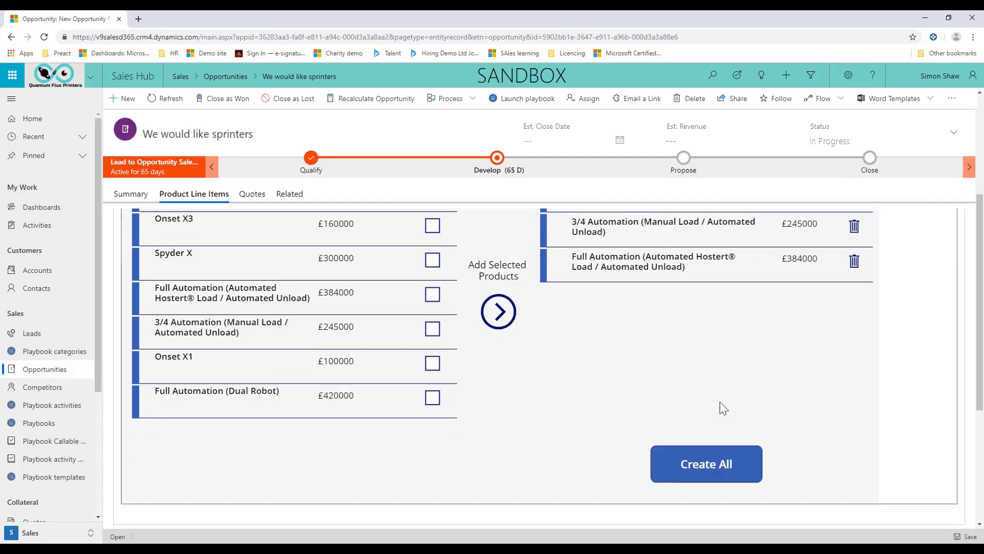
{"action": "scroll", "coordinate": [723, 407], "scroll_direction": "down", "scroll_amount": 1}
{"action": "left_click", "coordinate": [738, 414]}
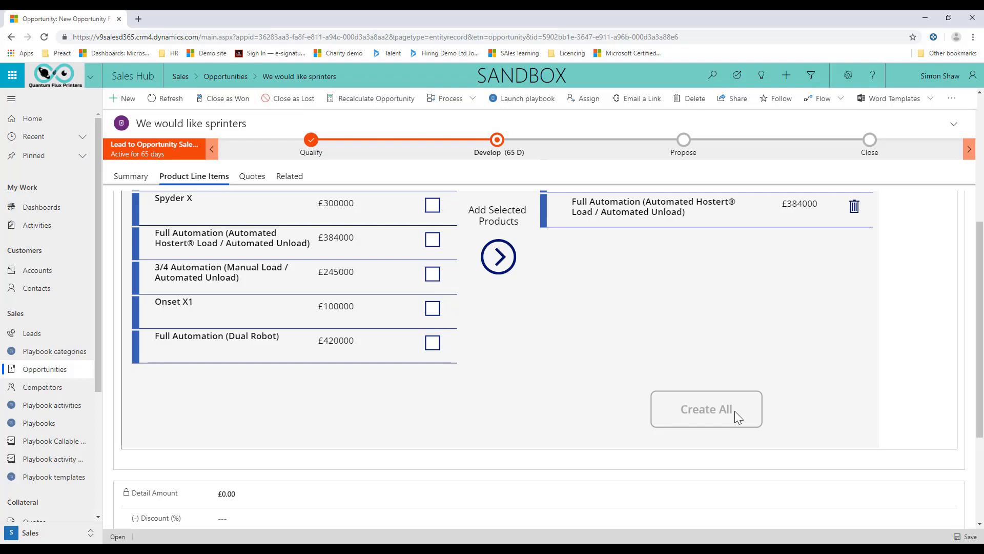
{"action": "scroll", "coordinate": [636, 315], "scroll_direction": "up", "scroll_amount": 4}
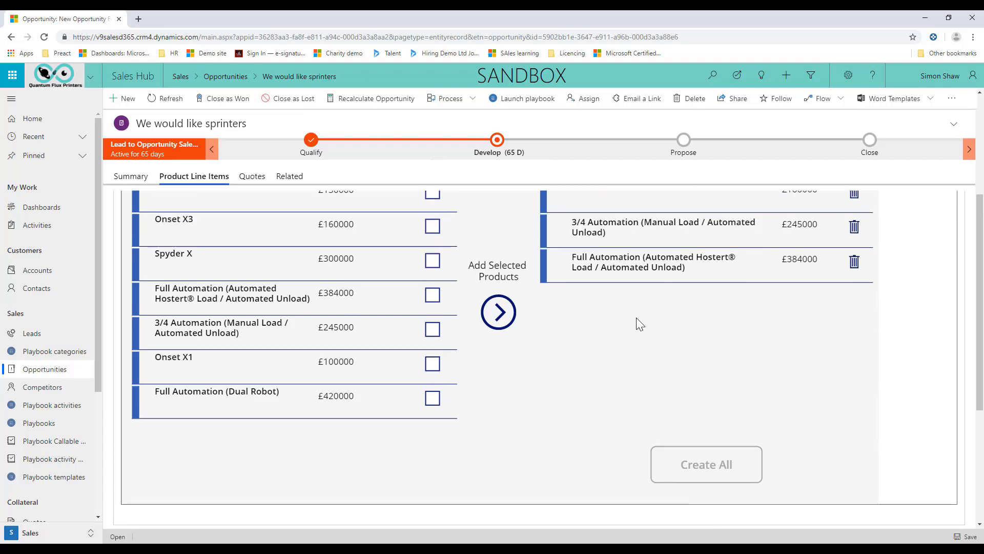
{"action": "scroll", "coordinate": [641, 392], "scroll_direction": "down", "scroll_amount": 6}
{"action": "scroll", "coordinate": [569, 369], "scroll_direction": "up", "scroll_amount": 5}
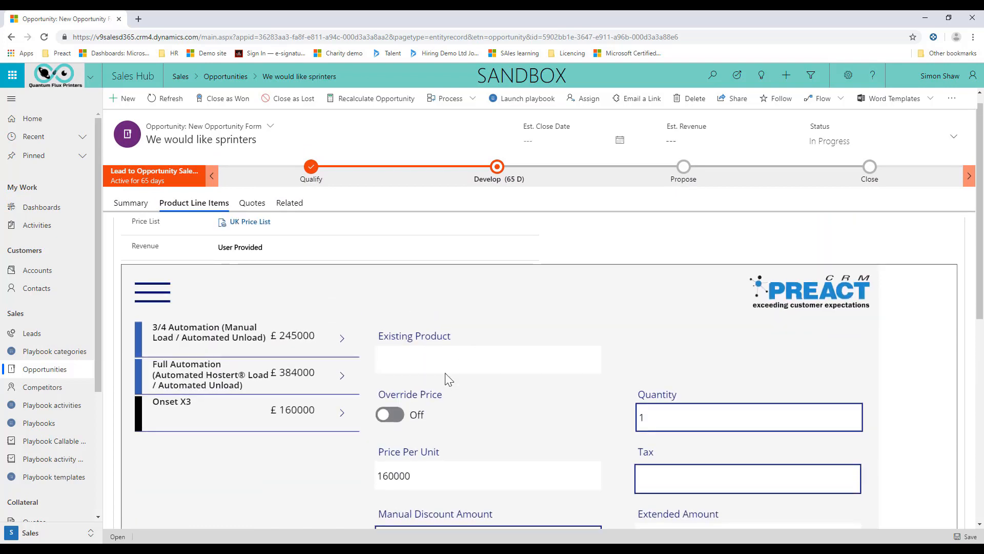
Examine the created line items' price, quantity, tax and discount fields and the opportunity's current total.
{"action": "scroll", "coordinate": [564, 384], "scroll_direction": "down", "scroll_amount": 2}
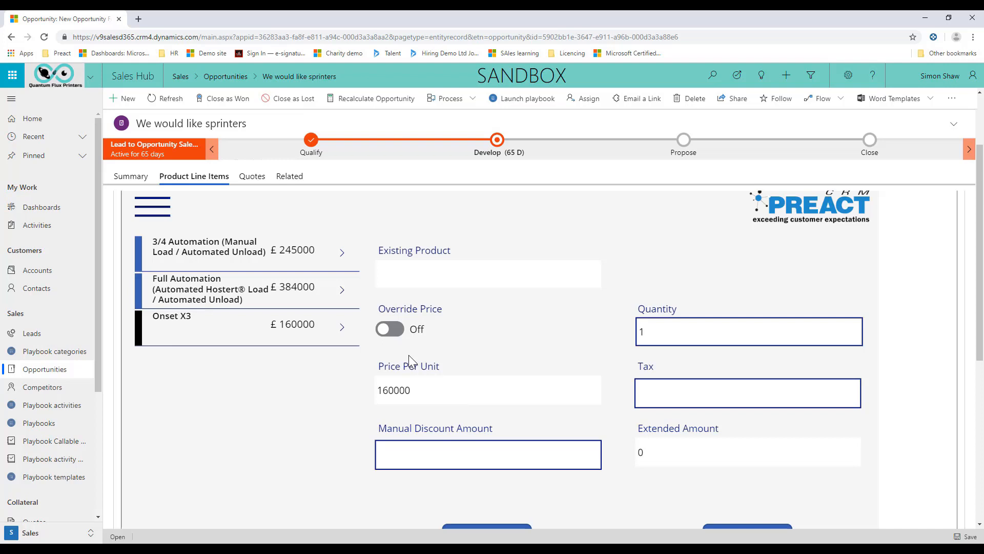
{"action": "scroll", "coordinate": [430, 372], "scroll_direction": "down", "scroll_amount": 2}
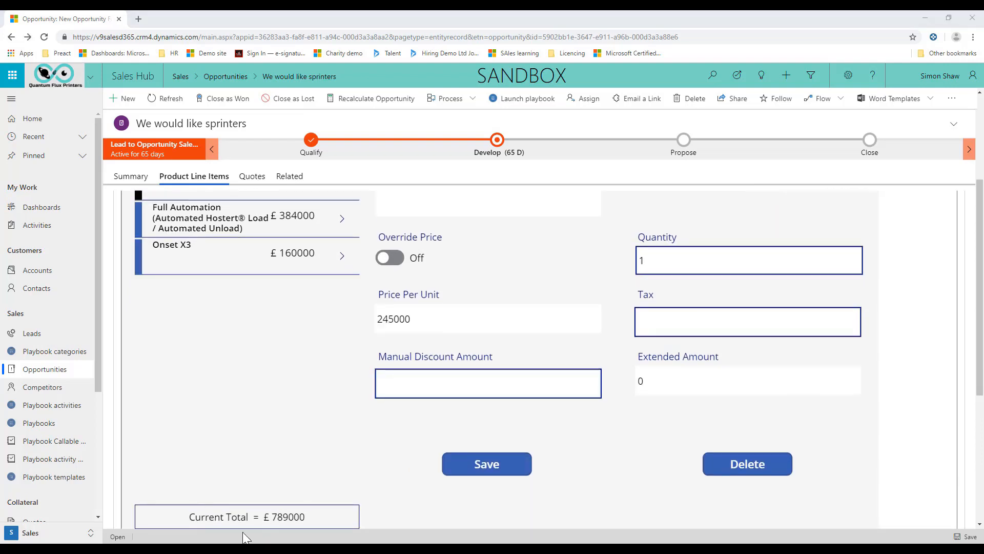
{"action": "scroll", "coordinate": [259, 393], "scroll_direction": "up", "scroll_amount": 3}
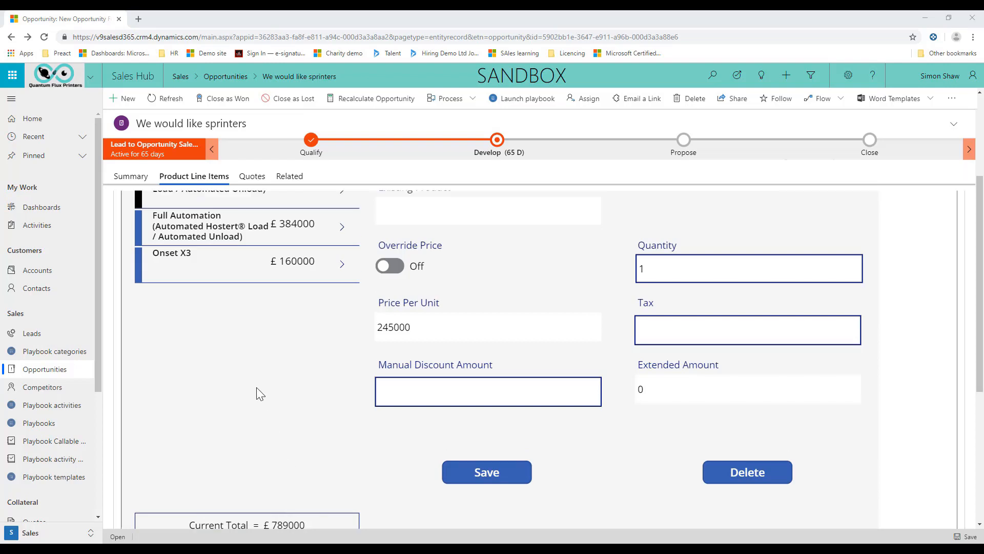
Open the form for adding a single product to the opportunity.
{"action": "left_click", "coordinate": [152, 306]}
{"action": "left_click", "coordinate": [226, 395]}
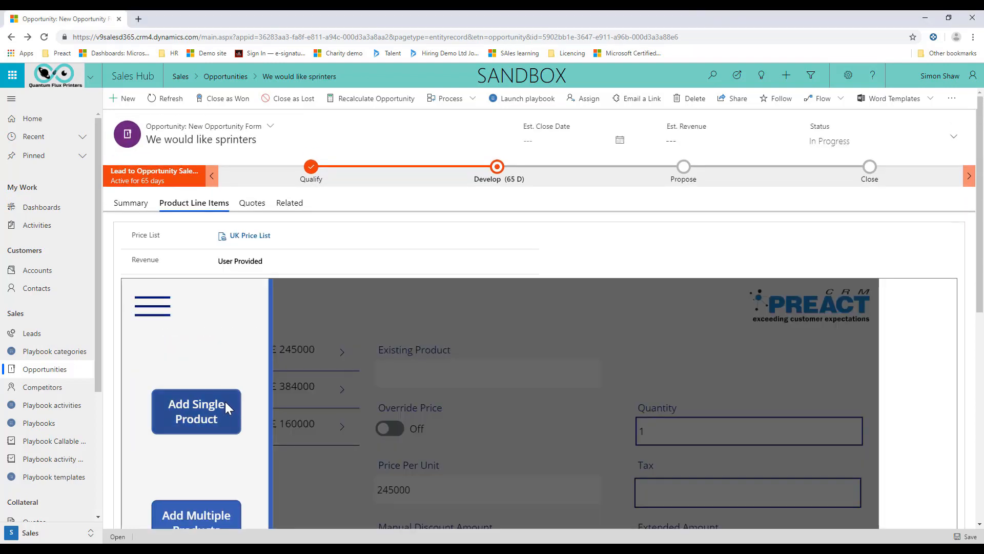
{"action": "scroll", "coordinate": [213, 358], "scroll_direction": "down", "scroll_amount": 2}
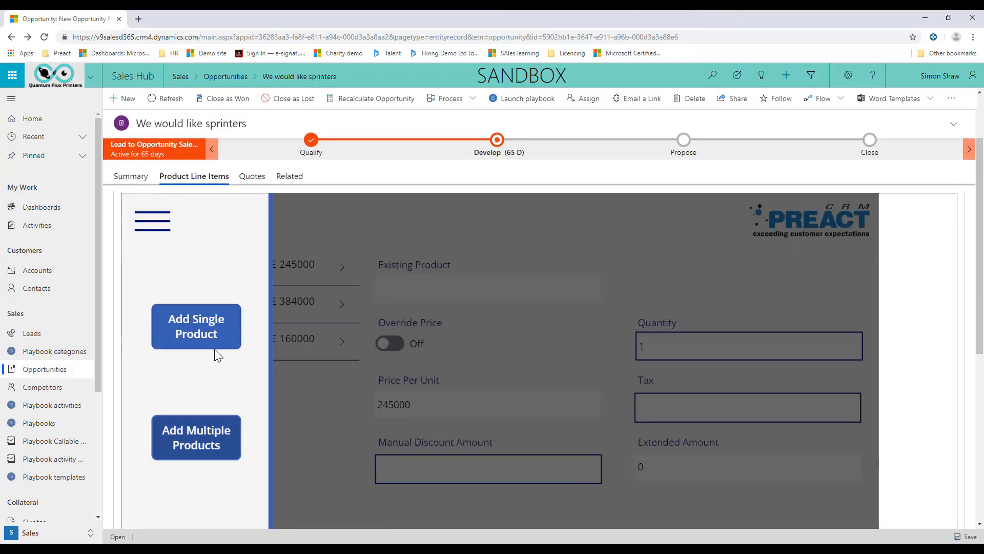
{"action": "left_click", "coordinate": [196, 328]}
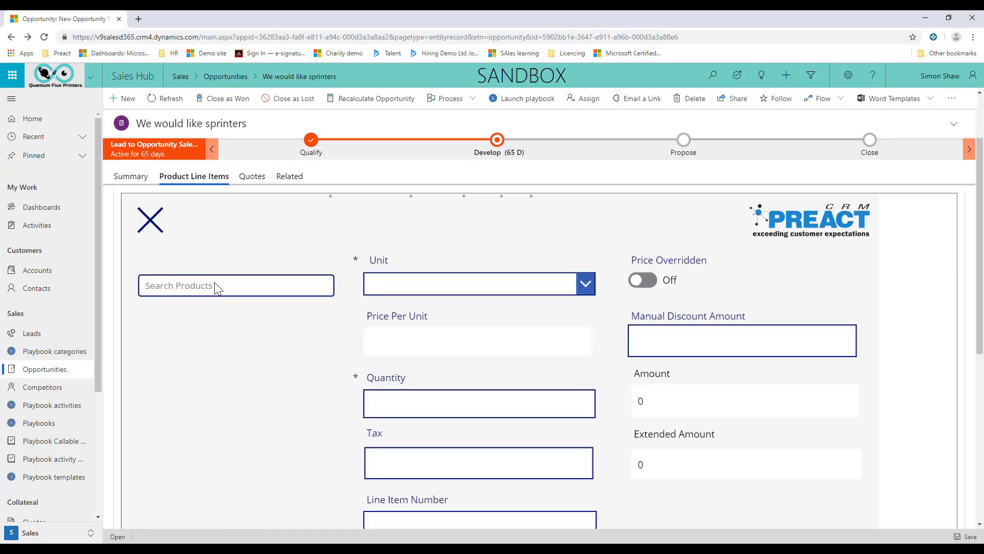
Select Onset X3 in the single-product form and examine its unit, quantity, tax, line item number and discount fields.
{"action": "left_click", "coordinate": [249, 373]}
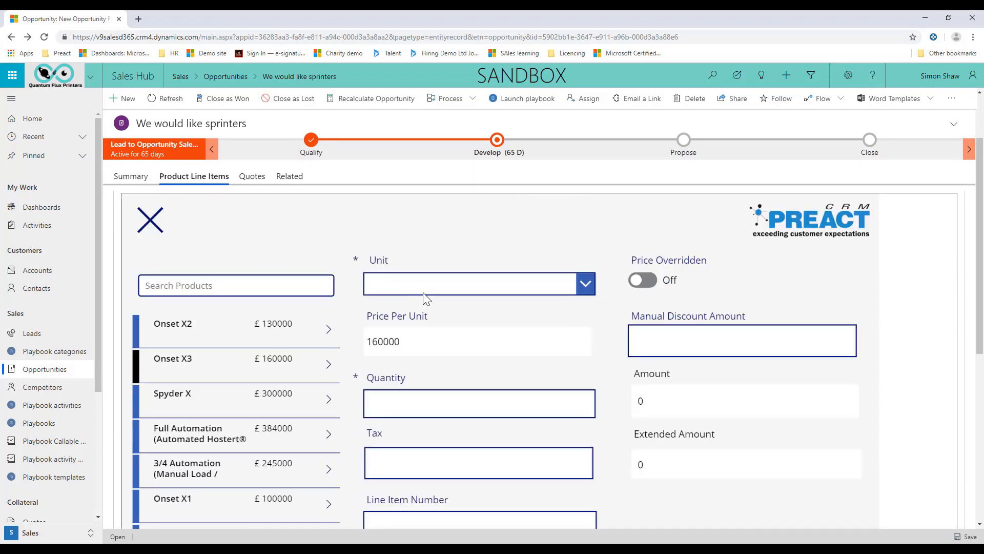
{"action": "left_click", "coordinate": [589, 285]}
{"action": "left_click", "coordinate": [425, 291]}
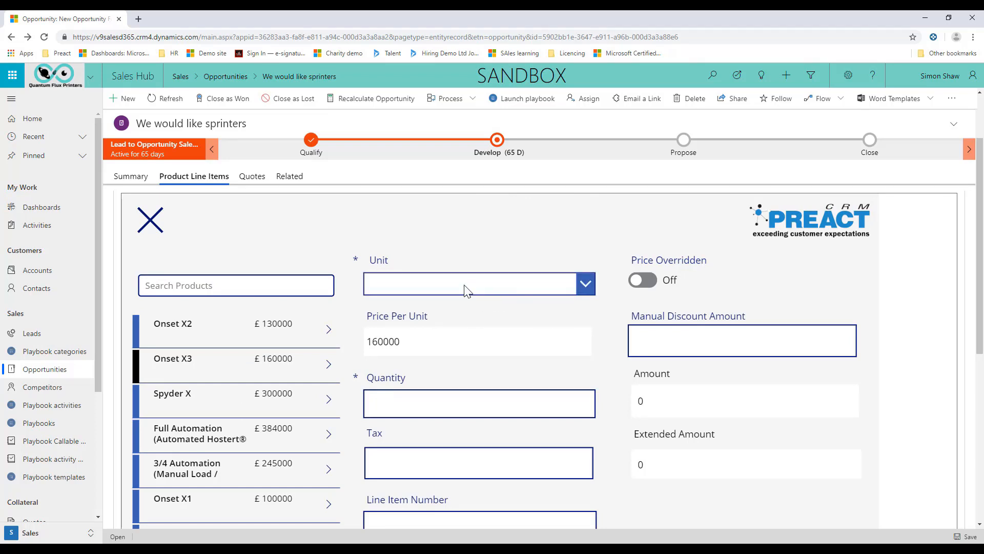
{"action": "scroll", "coordinate": [531, 345], "scroll_direction": "down", "scroll_amount": 1}
{"action": "scroll", "coordinate": [531, 344], "scroll_direction": "down", "scroll_amount": 1}
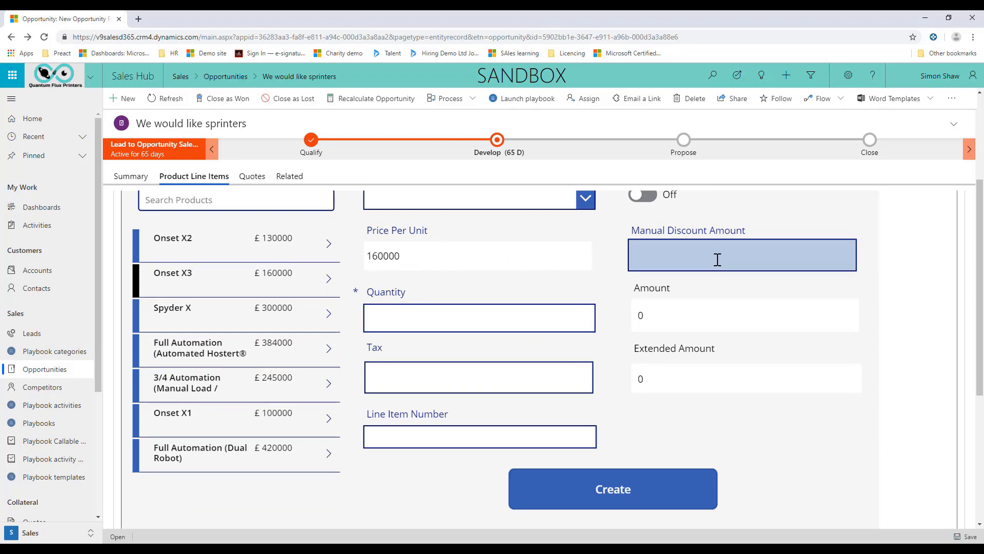
{"action": "scroll", "coordinate": [469, 429], "scroll_direction": "down", "scroll_amount": 2}
{"action": "scroll", "coordinate": [469, 428], "scroll_direction": "down", "scroll_amount": 4}
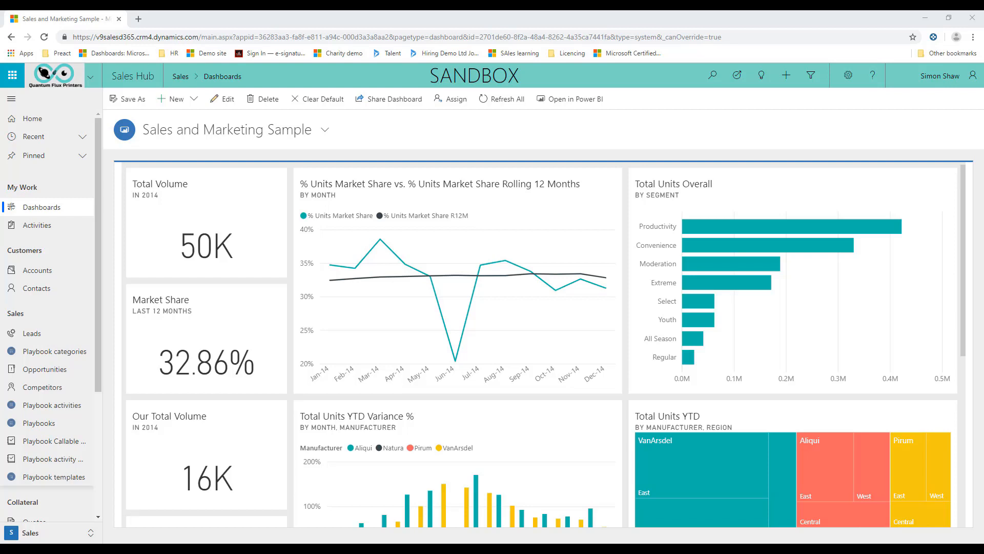
Show the All Opportunities view and open the "2 Onset x1 printers" opportunity.
{"action": "left_click", "coordinate": [83, 370]}
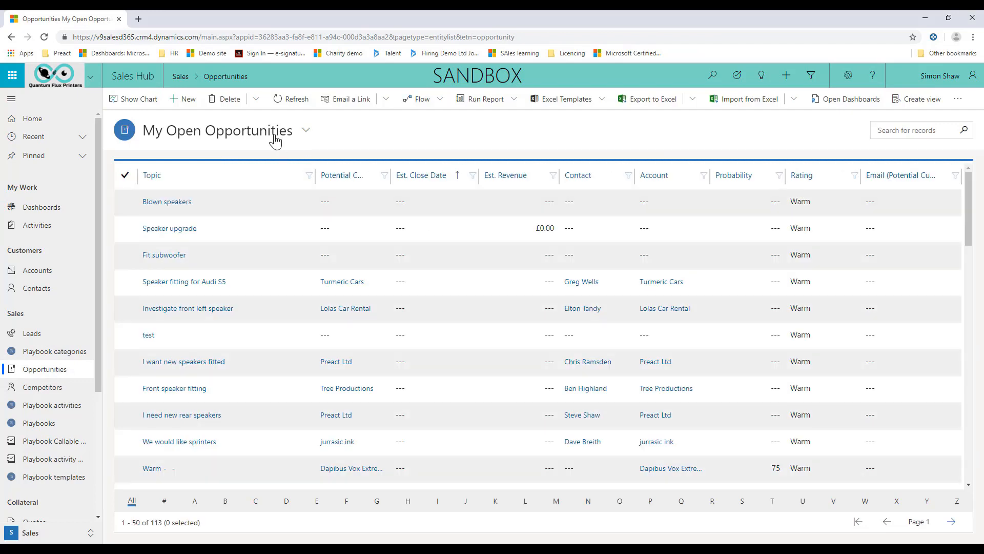
{"action": "left_click", "coordinate": [275, 132]}
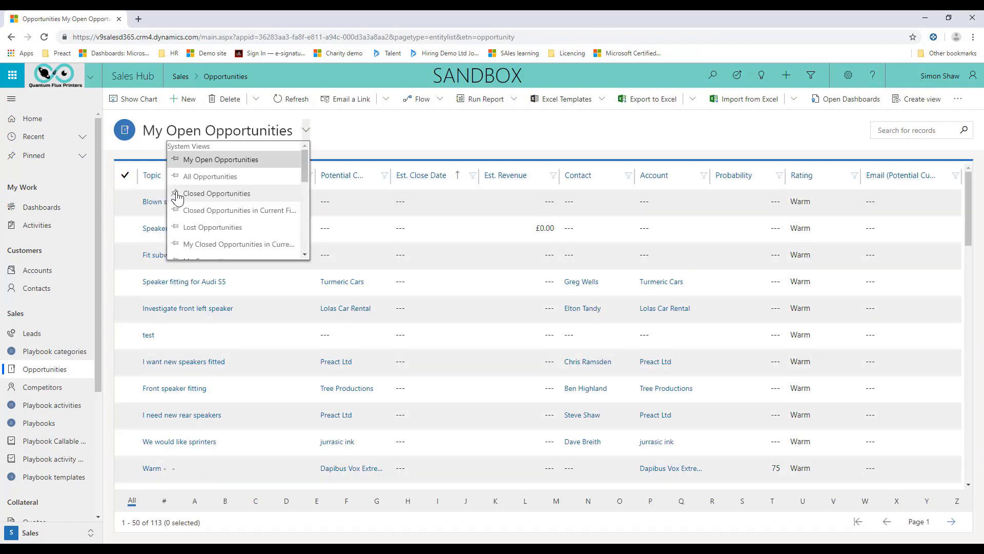
{"action": "left_click", "coordinate": [223, 194]}
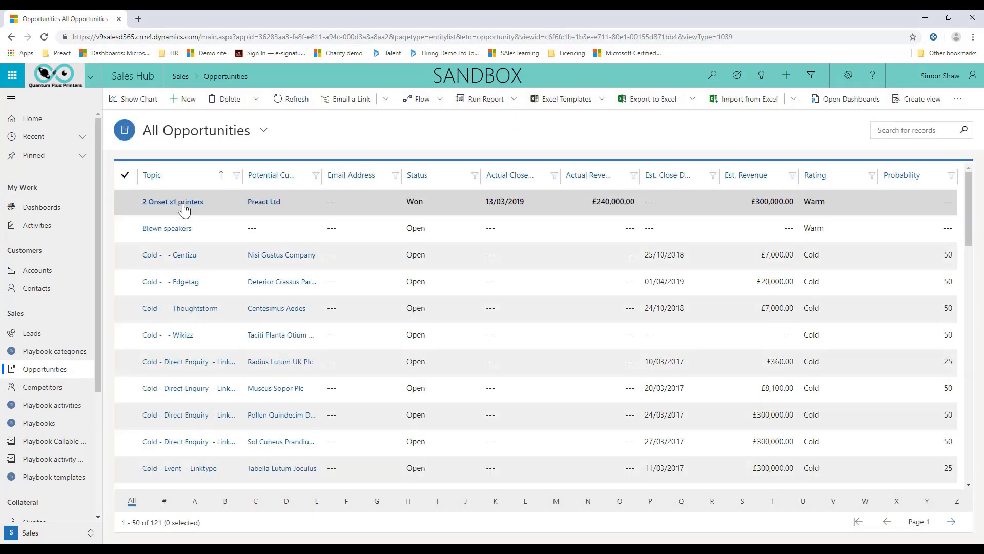
{"action": "left_click", "coordinate": [183, 205]}
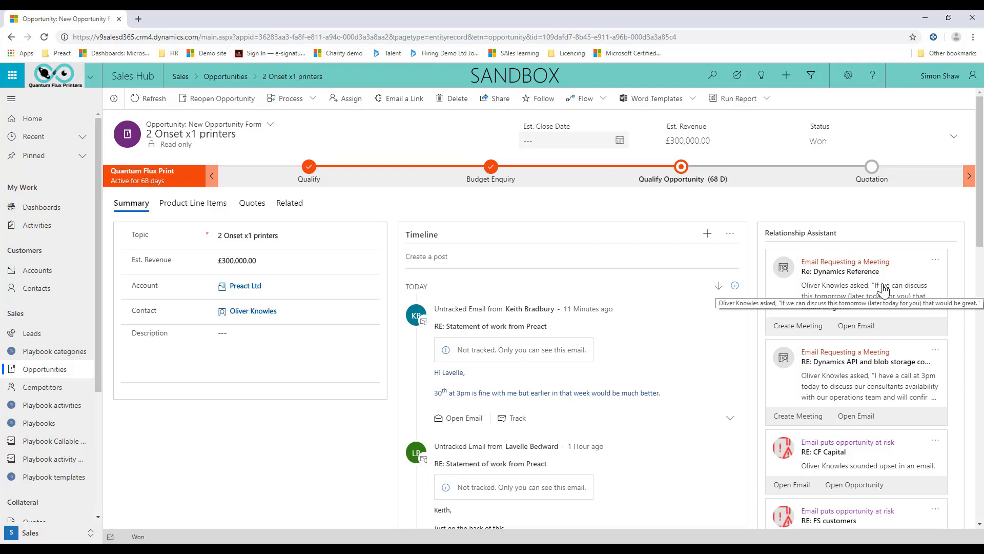
Review the Relationship Assistant cards and the Timeline on the opportunity's Summary.
{"action": "scroll", "coordinate": [738, 451], "scroll_direction": "down", "scroll_amount": 2}
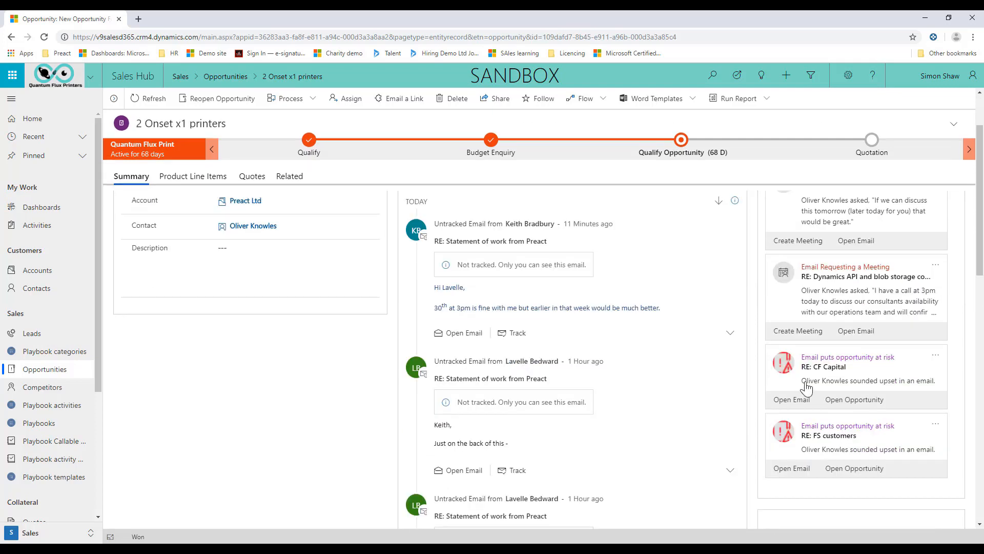
{"action": "scroll", "coordinate": [767, 395], "scroll_direction": "up", "scroll_amount": 2}
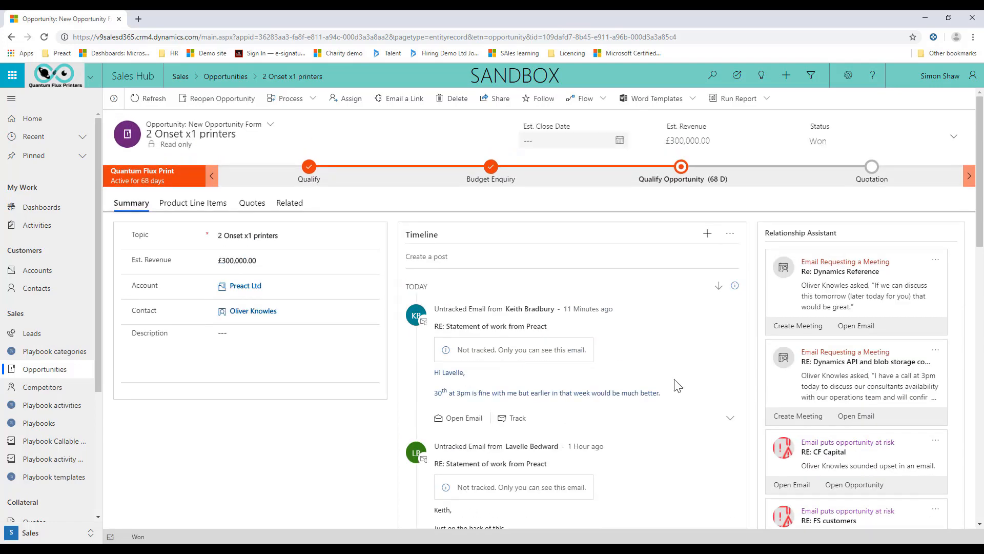
{"action": "scroll", "coordinate": [569, 356], "scroll_direction": "down", "scroll_amount": 10}
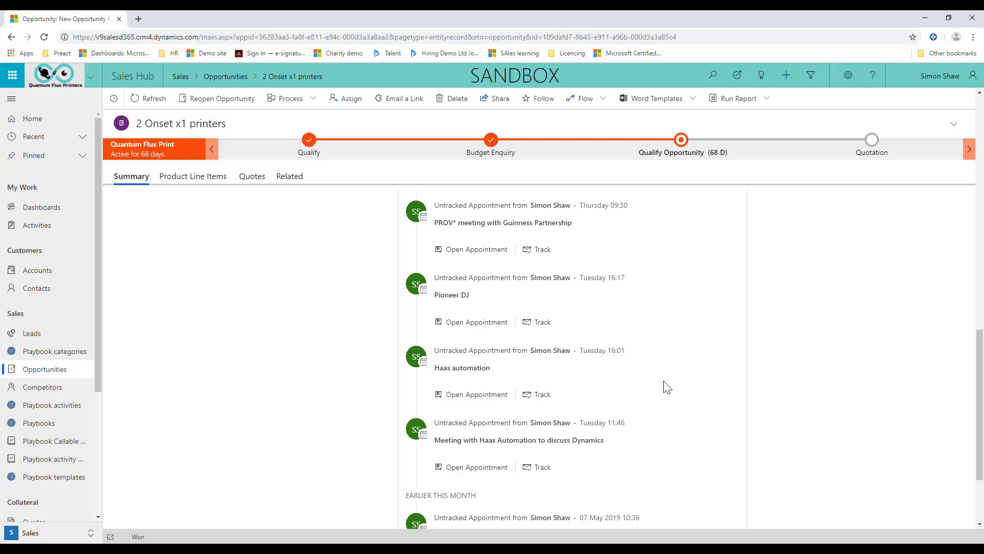
{"action": "scroll", "coordinate": [661, 379], "scroll_direction": "up", "scroll_amount": 10}
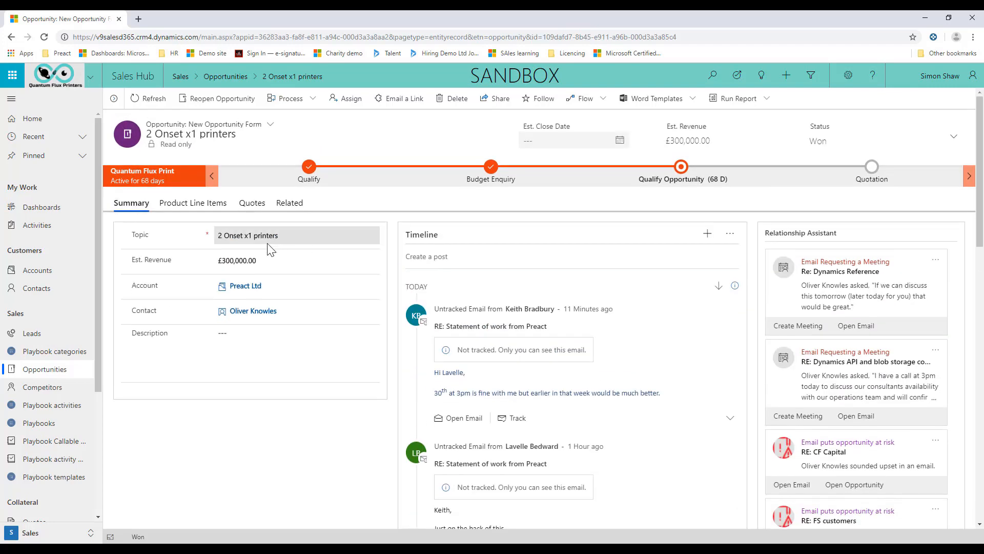
Return to the All Opportunities list and open the "Cold - - Centizu" opportunity.
{"action": "left_click", "coordinate": [225, 76]}
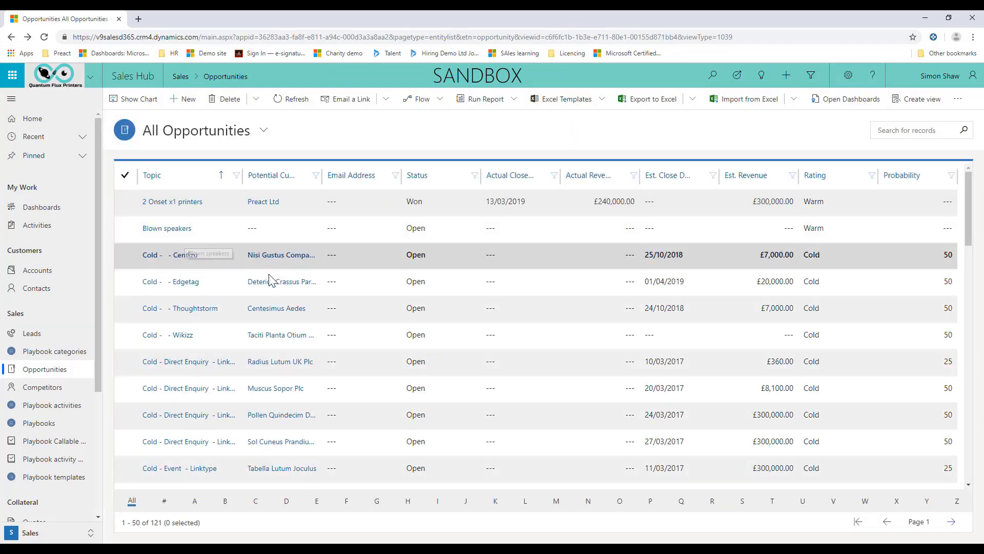
{"action": "left_click", "coordinate": [173, 255]}
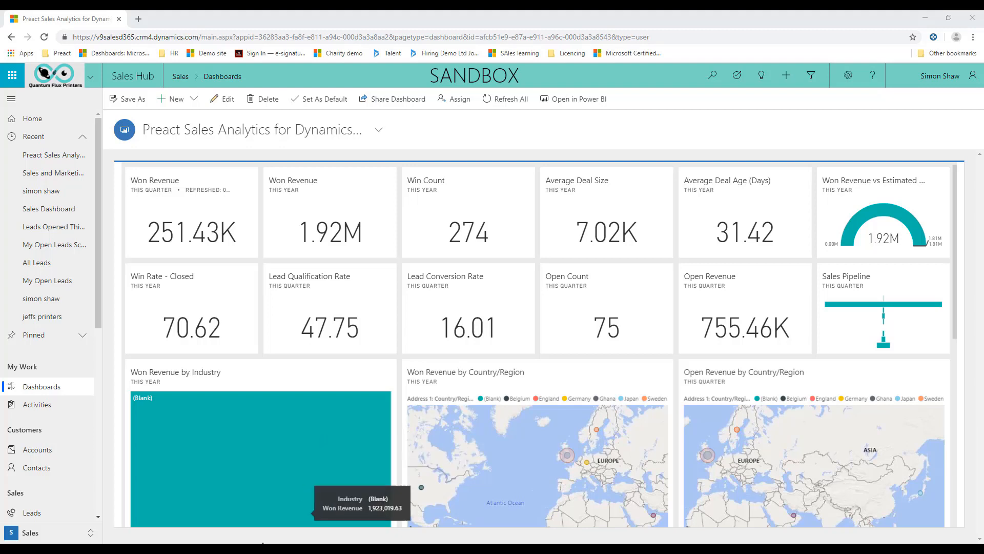
Switch to Outlook and review the sender's contact card on the "Ink Sale Enquiry" email.
{"action": "mouse_move", "coordinate": [163, 549]}
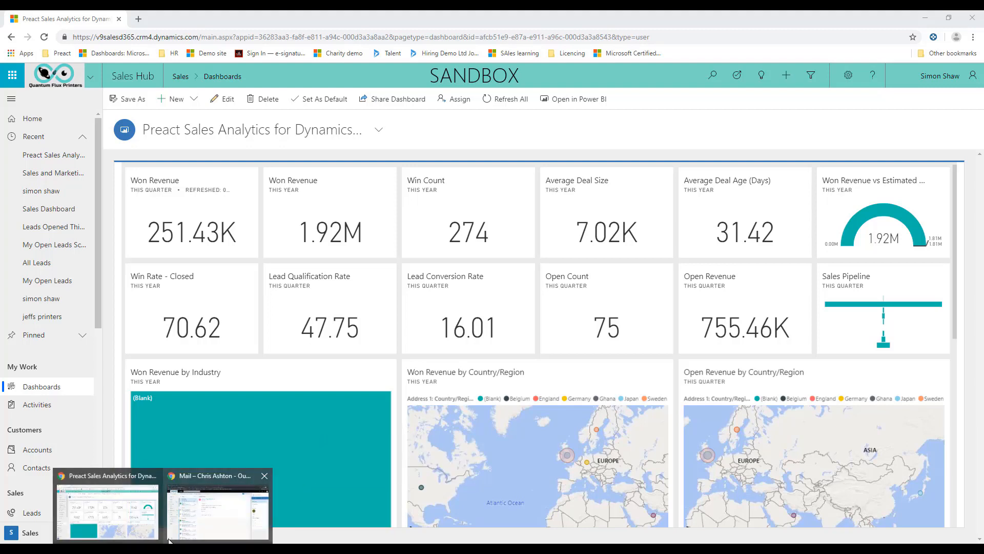
{"action": "left_click", "coordinate": [210, 516]}
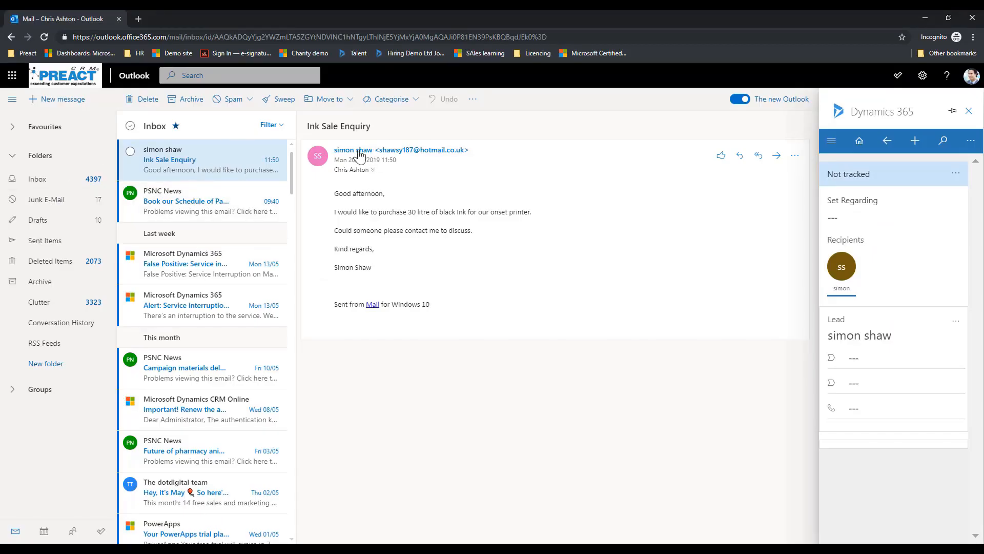
{"action": "mouse_move", "coordinate": [402, 155]}
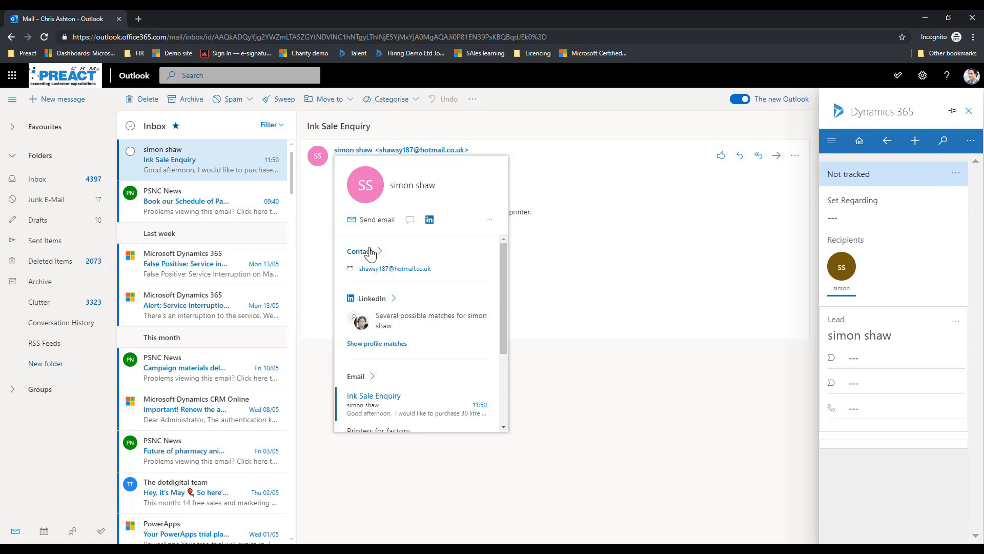
{"action": "scroll", "coordinate": [400, 338], "scroll_direction": "down", "scroll_amount": 2}
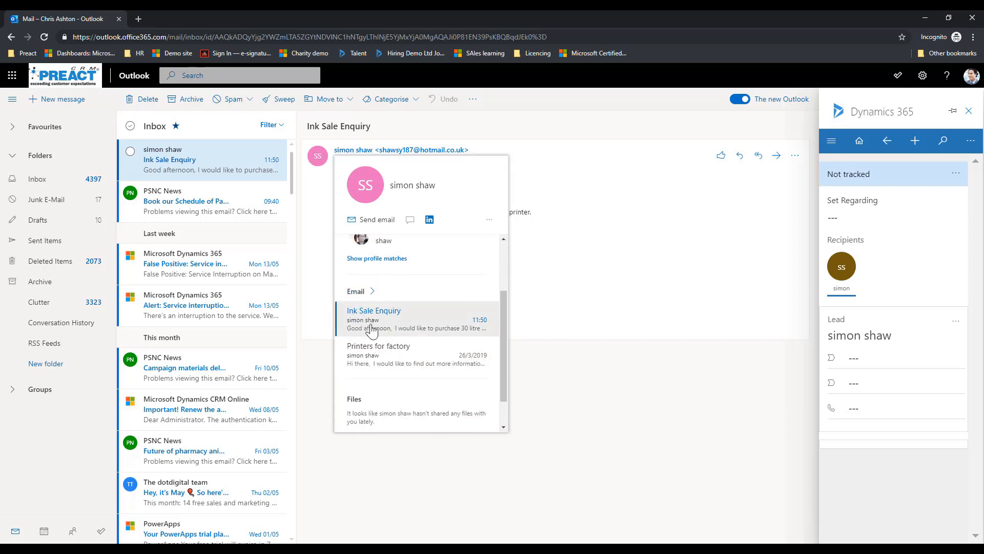
{"action": "scroll", "coordinate": [374, 328], "scroll_direction": "down", "scroll_amount": 1}
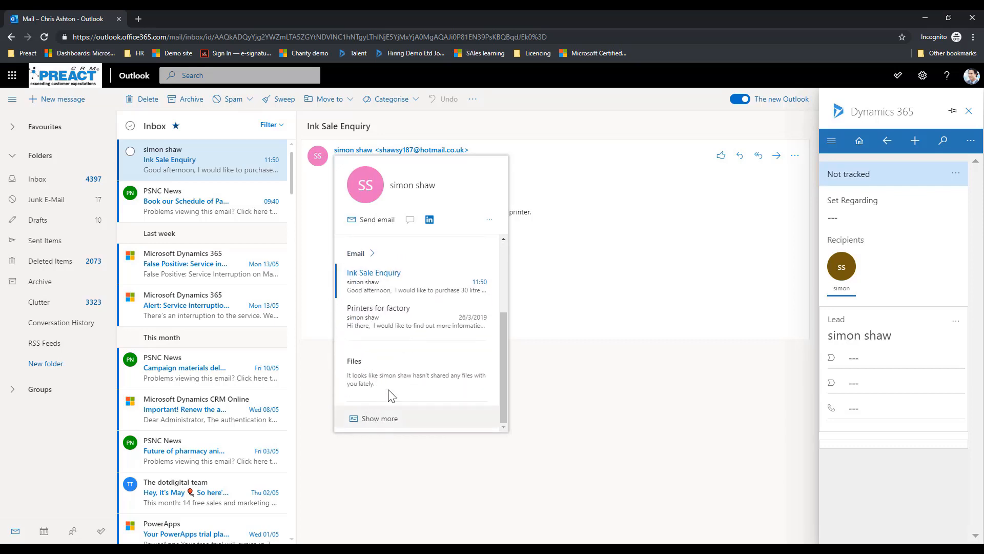
{"action": "scroll", "coordinate": [388, 393], "scroll_direction": "up", "scroll_amount": 3}
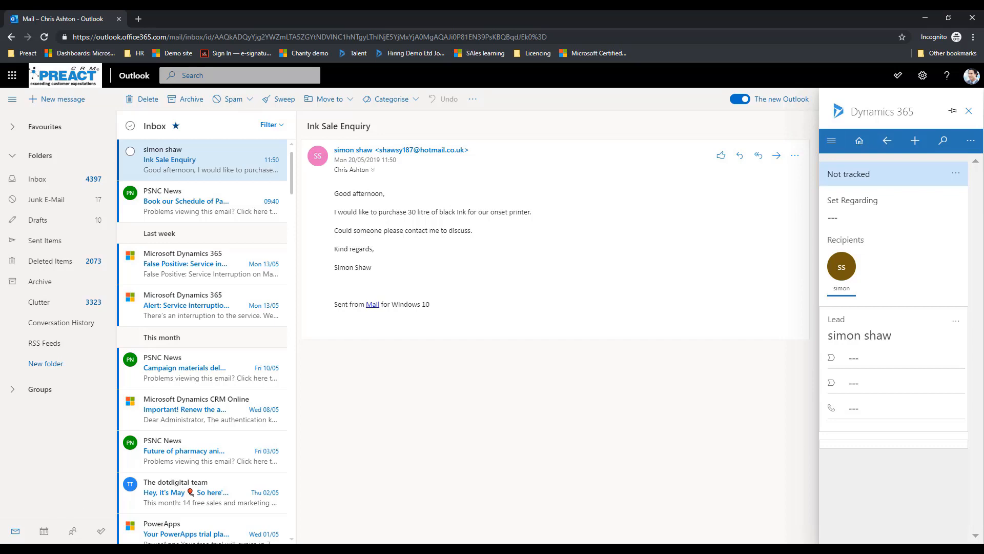
Switch back to Dynamics 365 Sales Hub and open a quick-create form for a new Phone Call activity.
{"action": "left_click", "coordinate": [137, 551]}
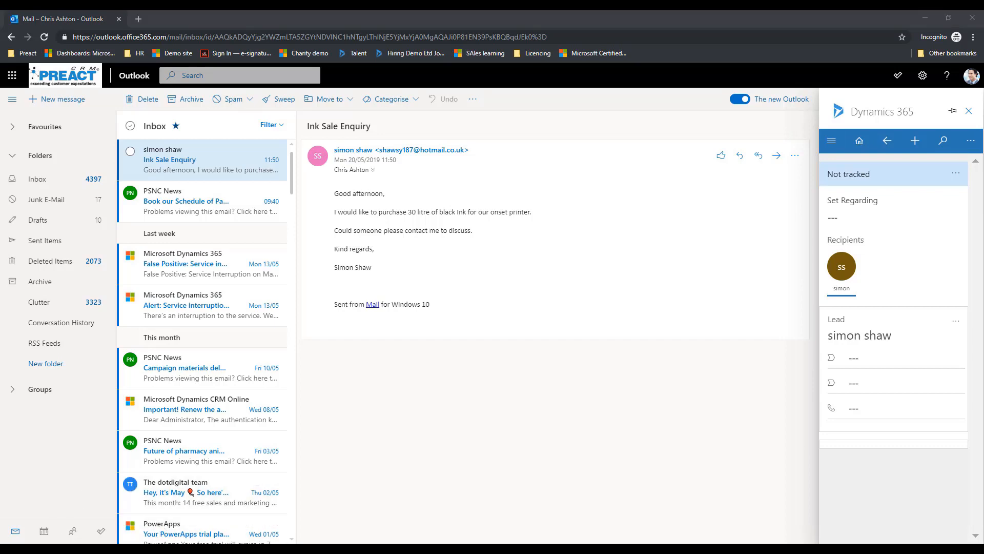
{"action": "mouse_move", "coordinate": [163, 551]}
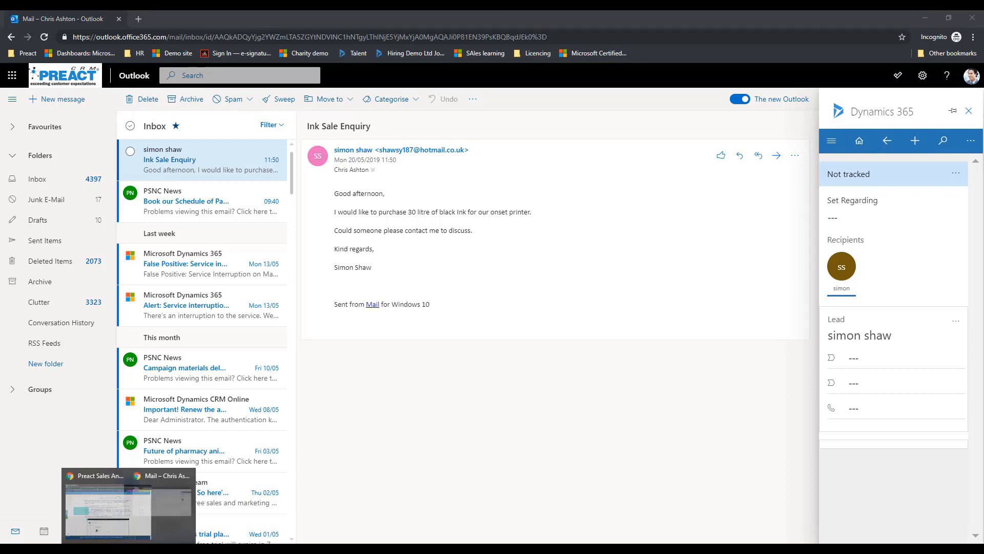
{"action": "left_click", "coordinate": [123, 523]}
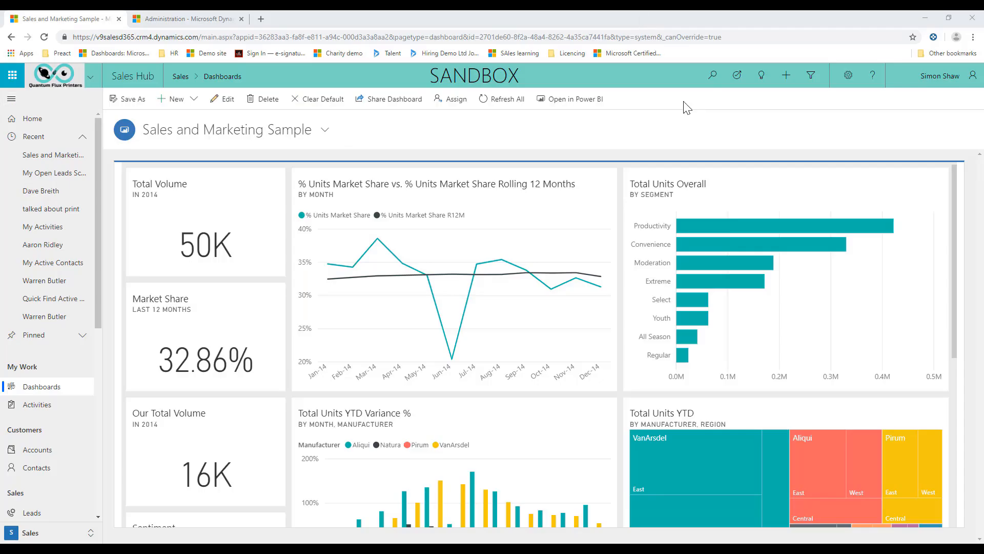
{"action": "left_click", "coordinate": [787, 77]}
{"action": "left_click", "coordinate": [802, 121]}
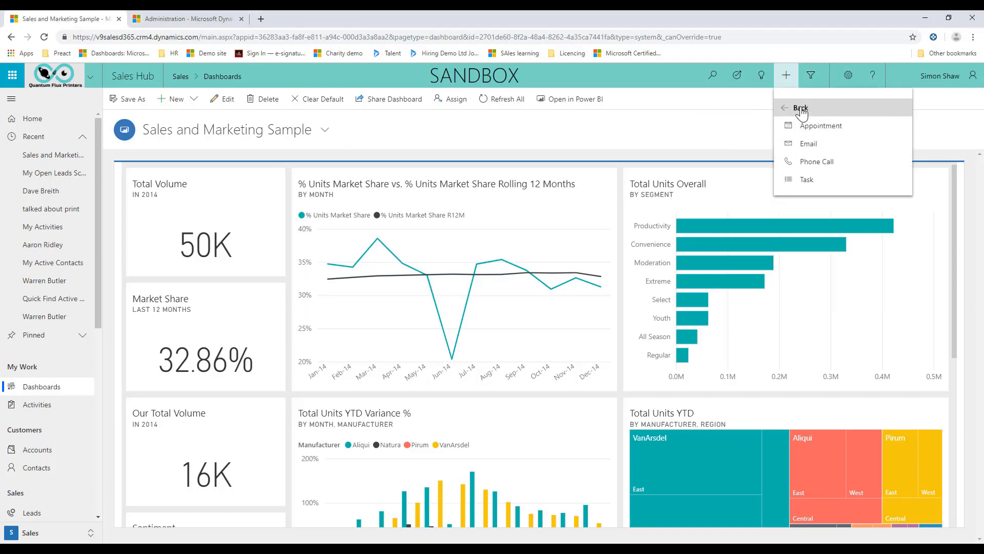
{"action": "left_click", "coordinate": [815, 164]}
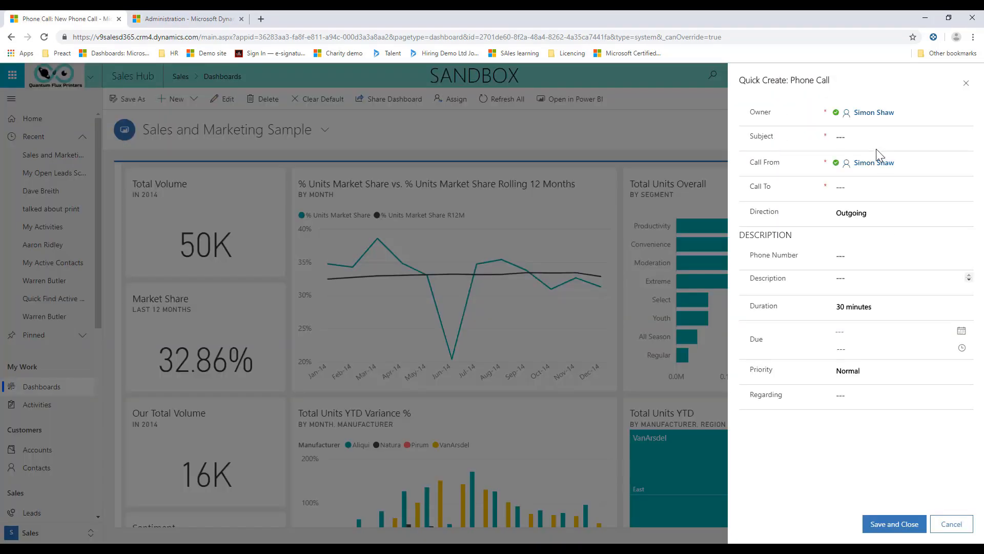
Set the phone call's subject to "call about ink".
{"action": "left_click", "coordinate": [873, 142]}
{"action": "mouse_move", "coordinate": [867, 168]}
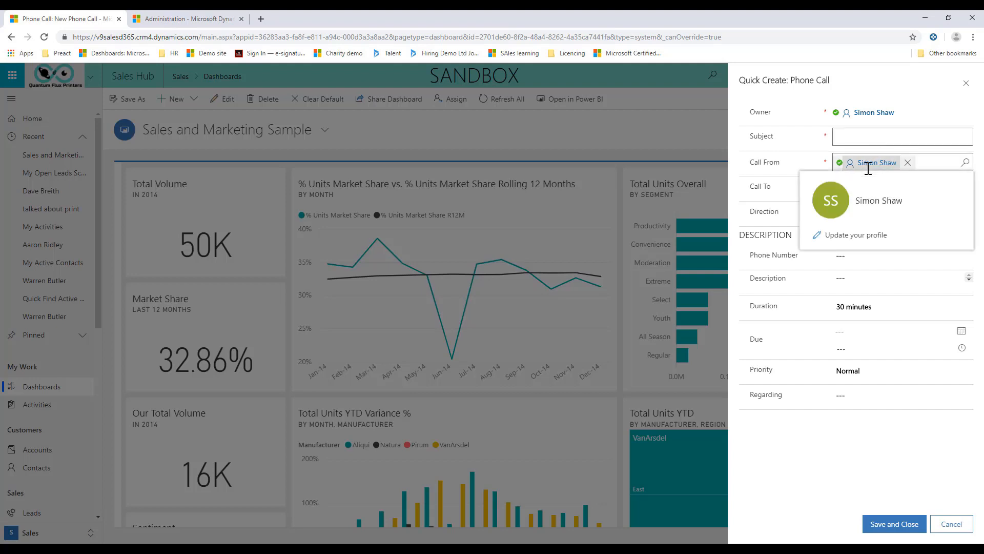
{"action": "type", "text": "call a"}
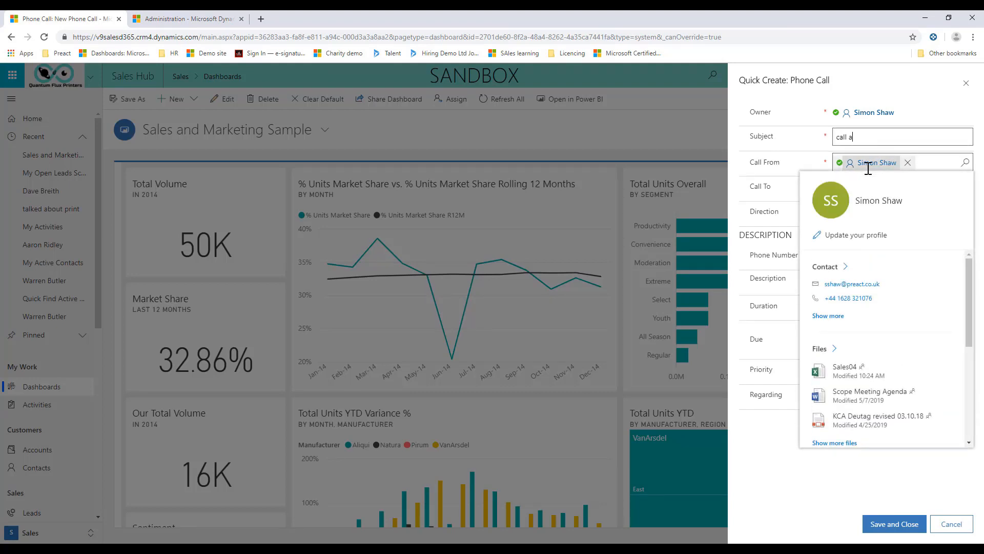
{"action": "type", "text": "bout ink"}
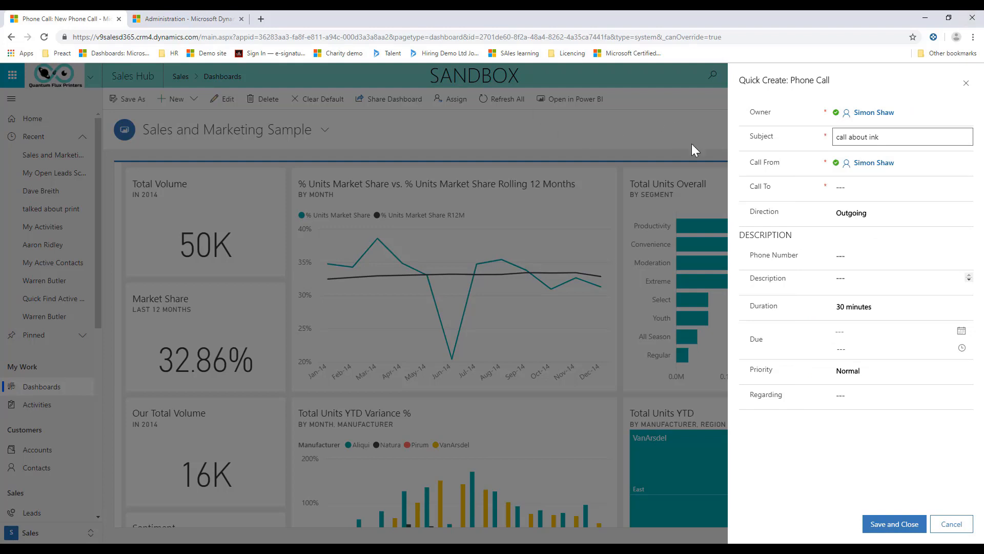
Look up the recipient by full name and set the matching contact with an e-mail address as Call To.
{"action": "left_click", "coordinate": [885, 187]}
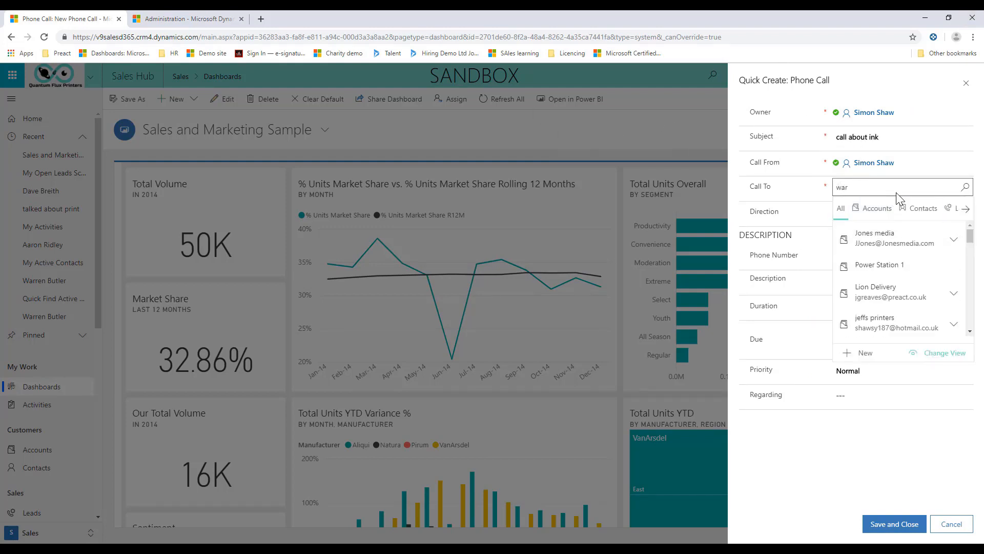
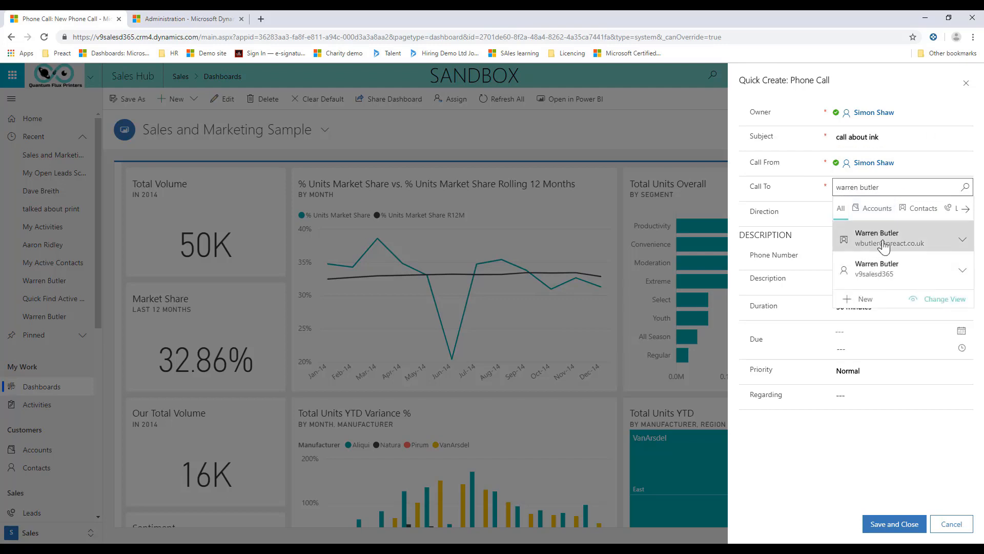
{"action": "left_click", "coordinate": [885, 244]}
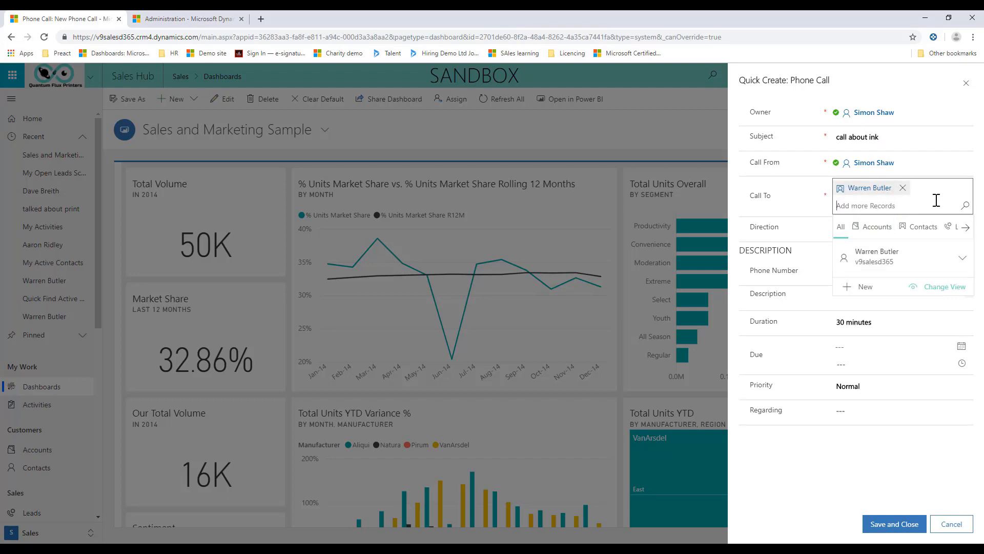
Open the full contact card of the phone call's recipient.
{"action": "mouse_move", "coordinate": [851, 191]}
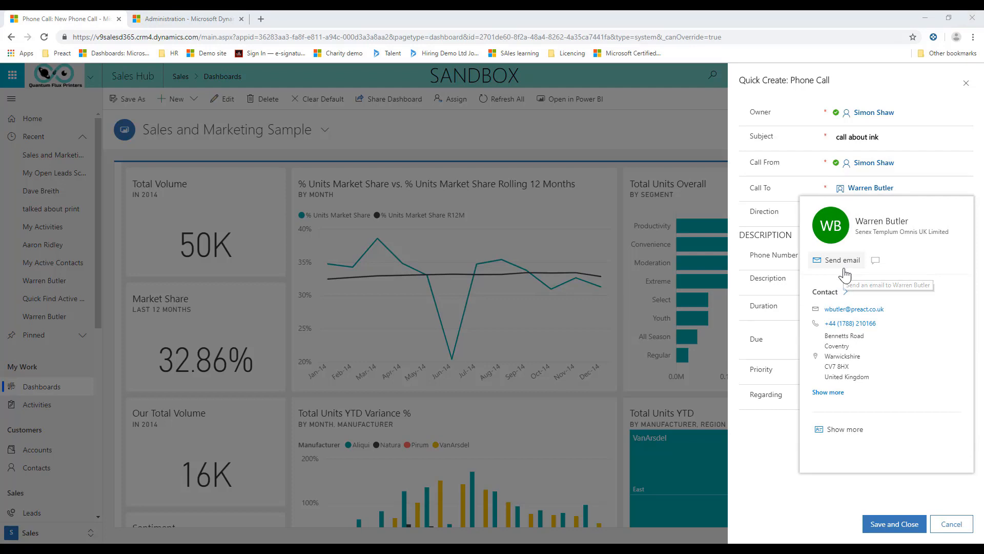
{"action": "left_click", "coordinate": [823, 430]}
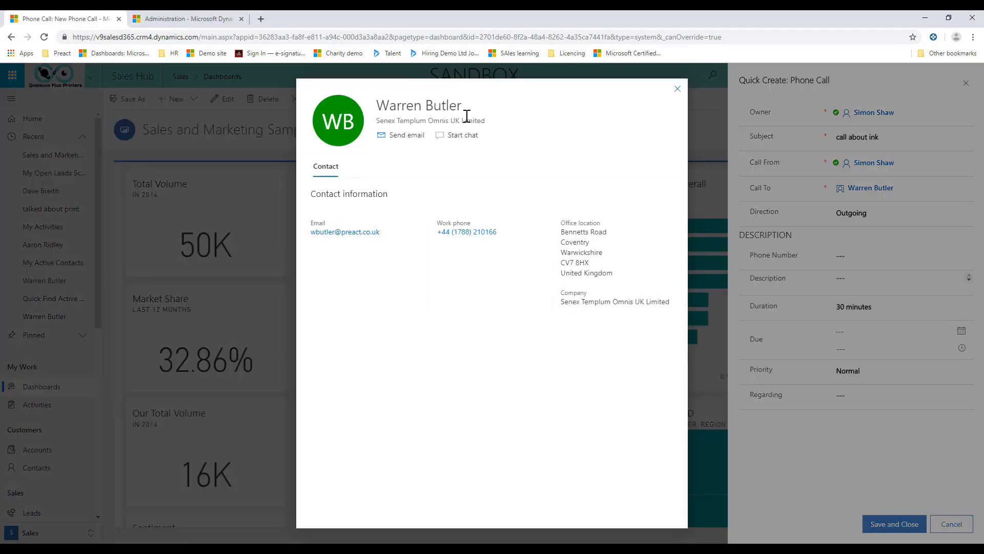